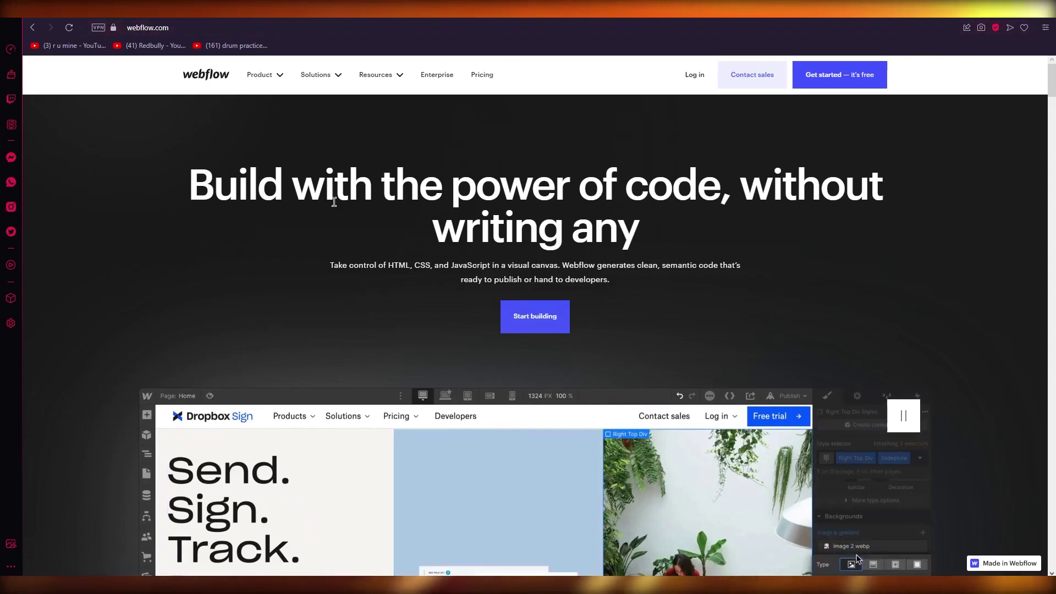
{"action": "left_click_drag", "start_coordinate": [302, 259], "coordinate": [663, 325]}
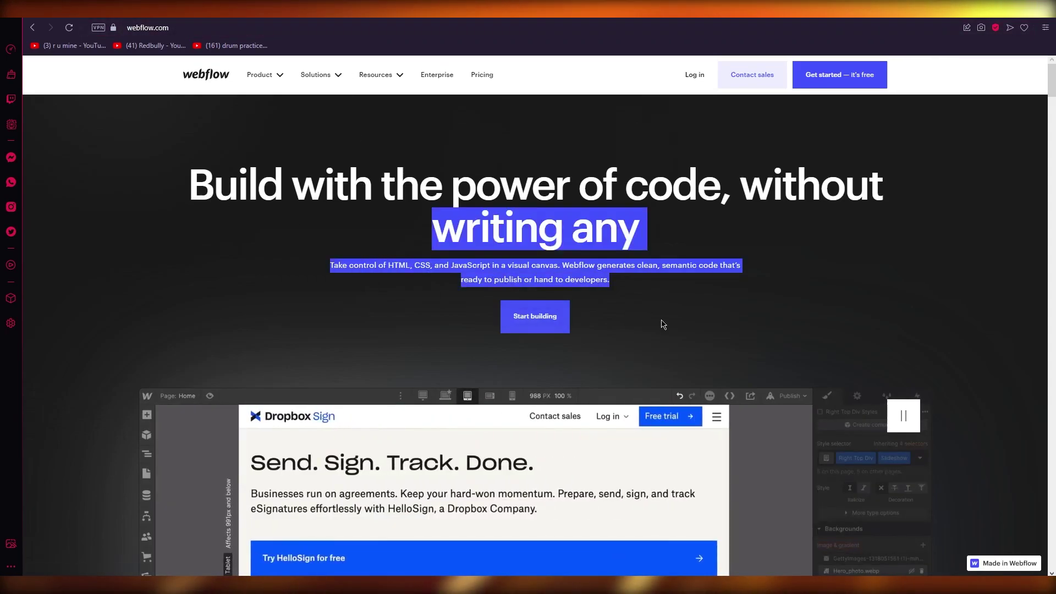
{"action": "left_click", "coordinate": [663, 325]}
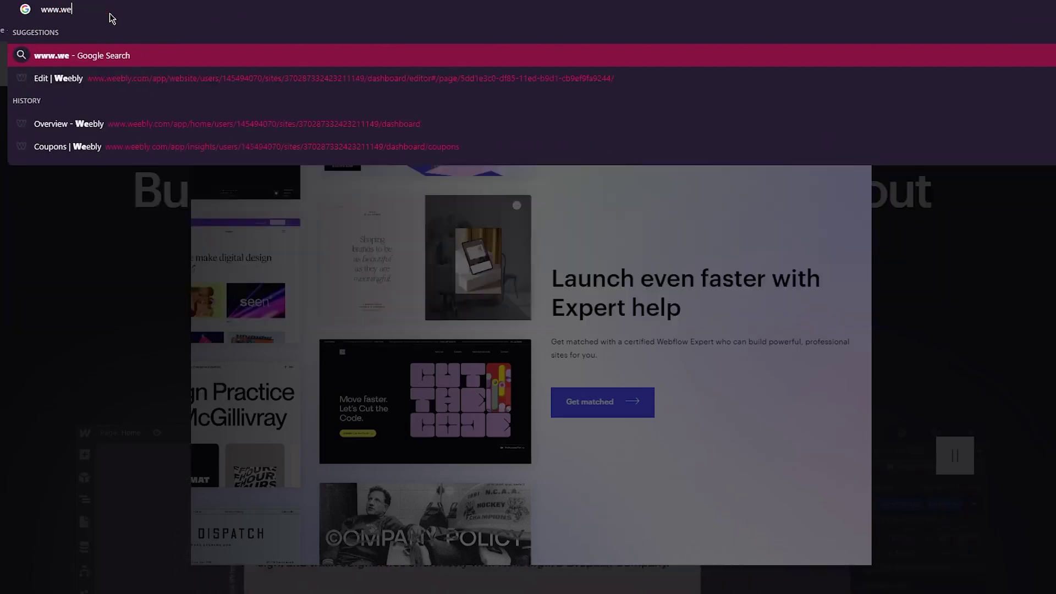
{"action": "type", "text": "tewor"}
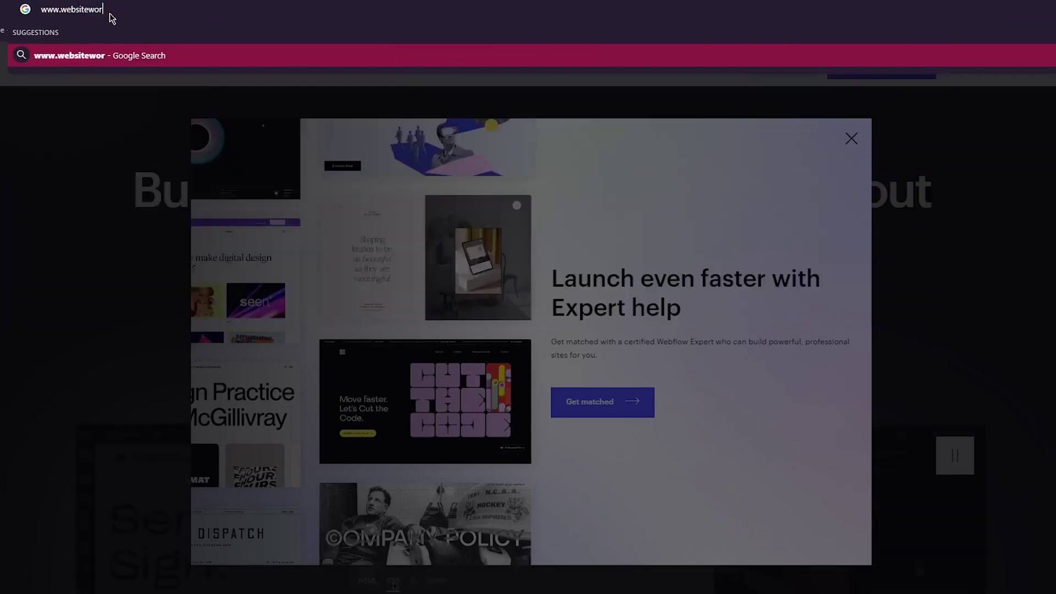
{"action": "type", "text": "ldmedia.c"}
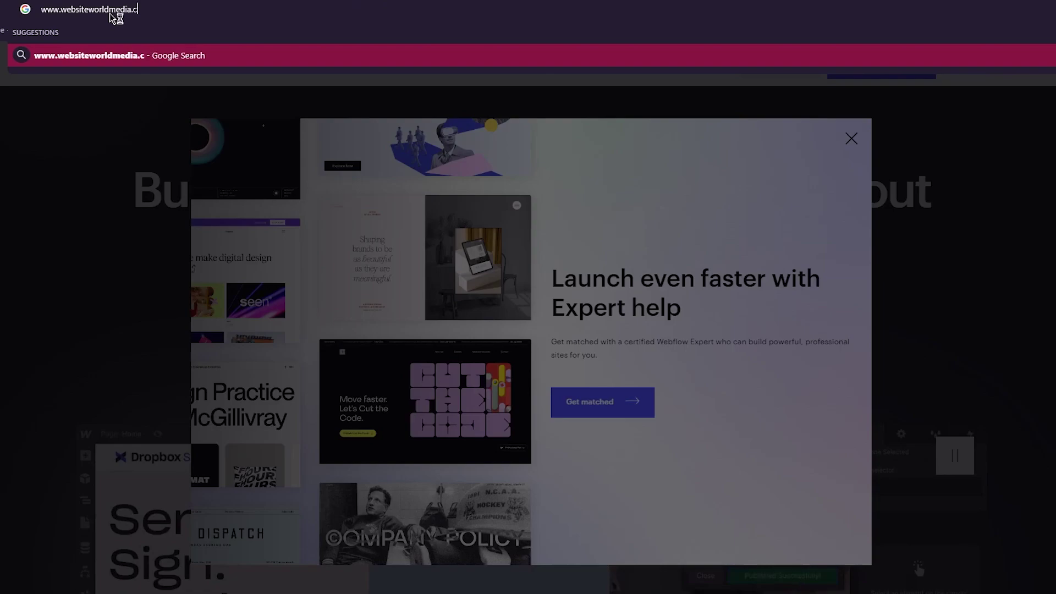
{"action": "type", "text": "om/webf"}
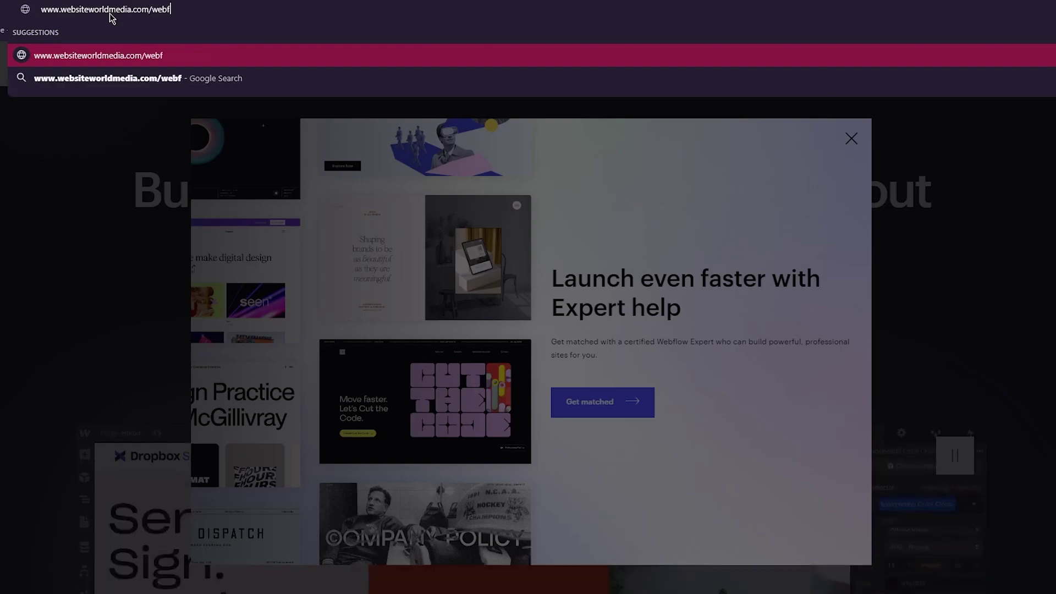
{"action": "type", "text": "low"}
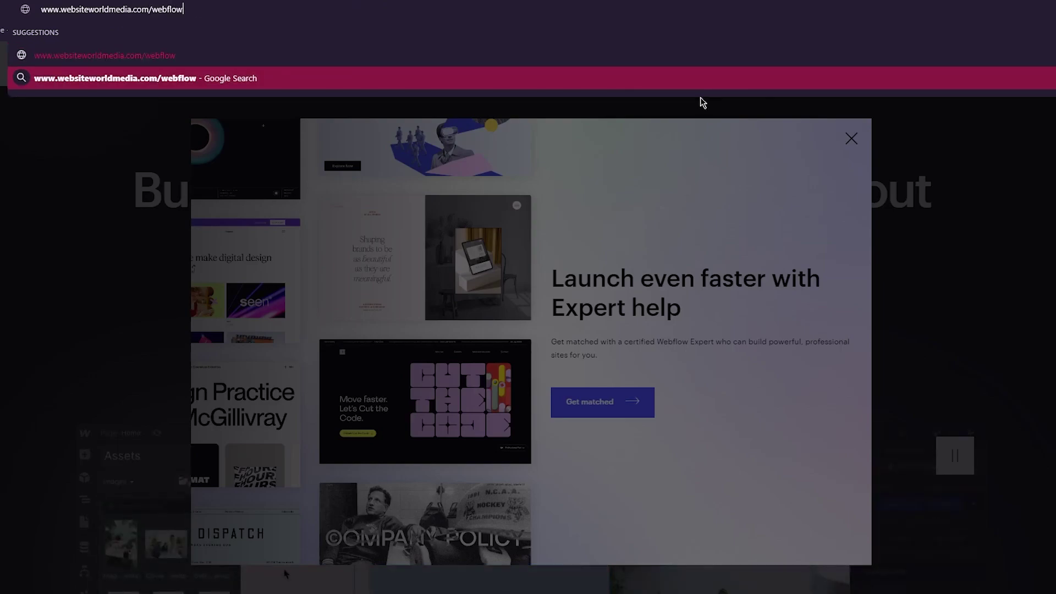
{"action": "key", "text": "Return"}
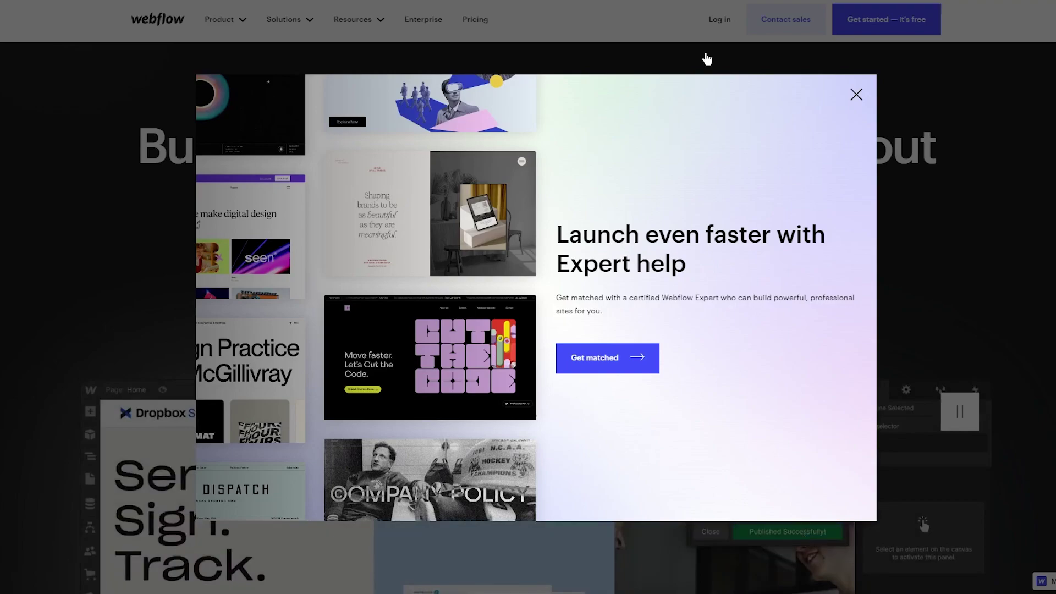
Close the 'Launch even faster with Expert help' pop-up on the Webflow homepage.
{"action": "left_click", "coordinate": [706, 59]}
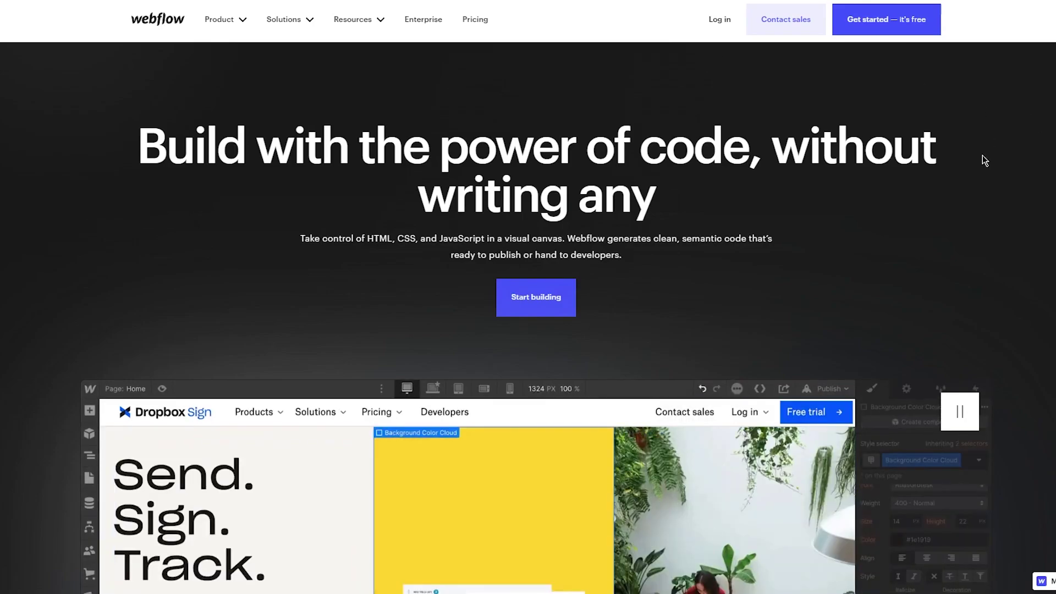
Read the hero heading and its 'ready to publish or hand to developers' subtext.
{"action": "scroll", "coordinate": [269, 156], "scroll_direction": "down", "scroll_amount": 15}
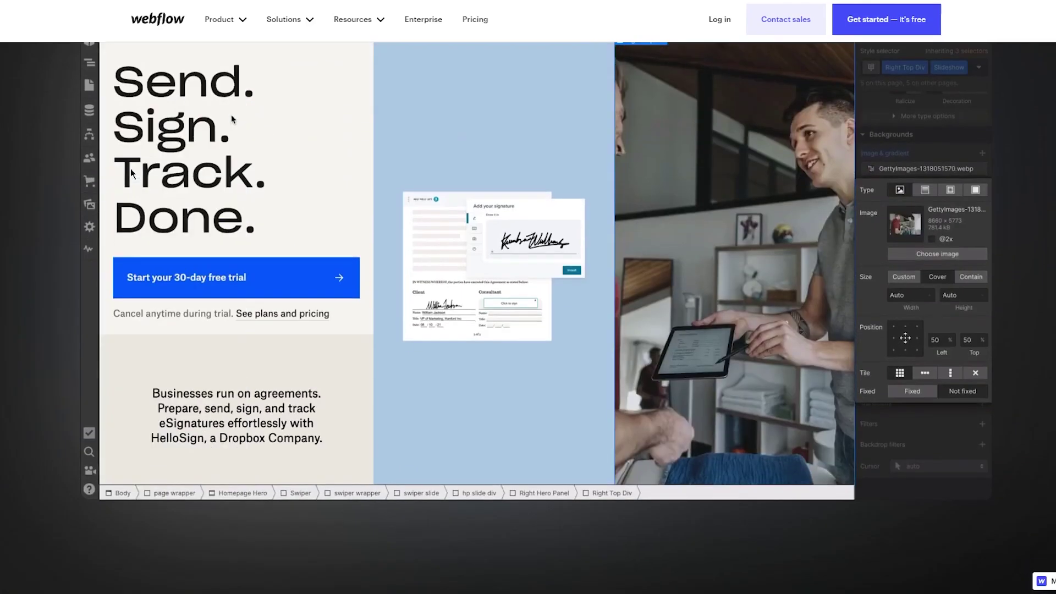
{"action": "scroll", "coordinate": [113, 177], "scroll_direction": "up", "scroll_amount": 10}
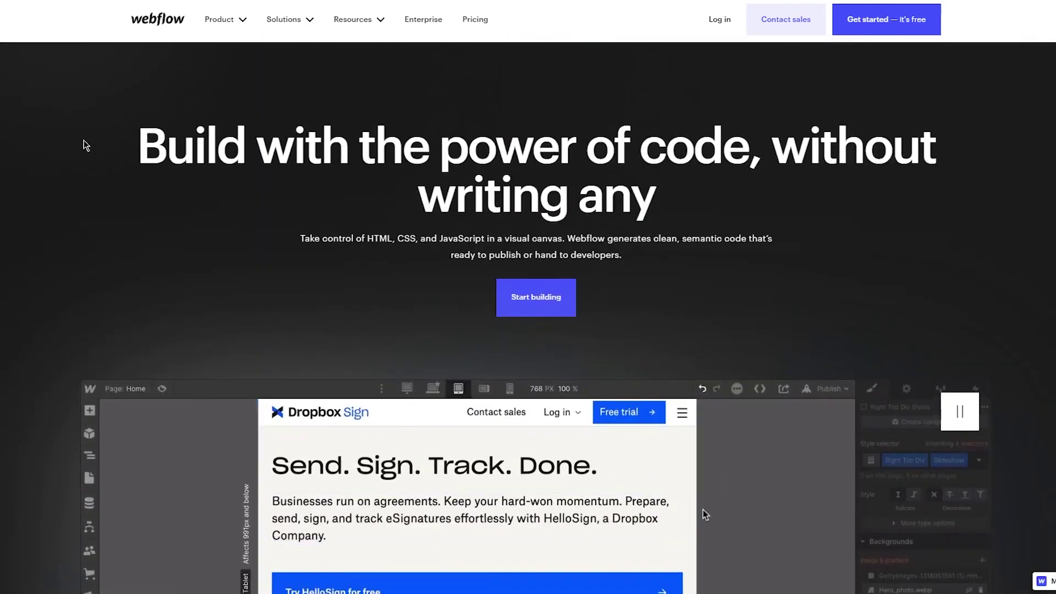
{"action": "left_click_drag", "start_coordinate": [82, 143], "coordinate": [689, 249]}
{"action": "left_click", "coordinate": [717, 249]}
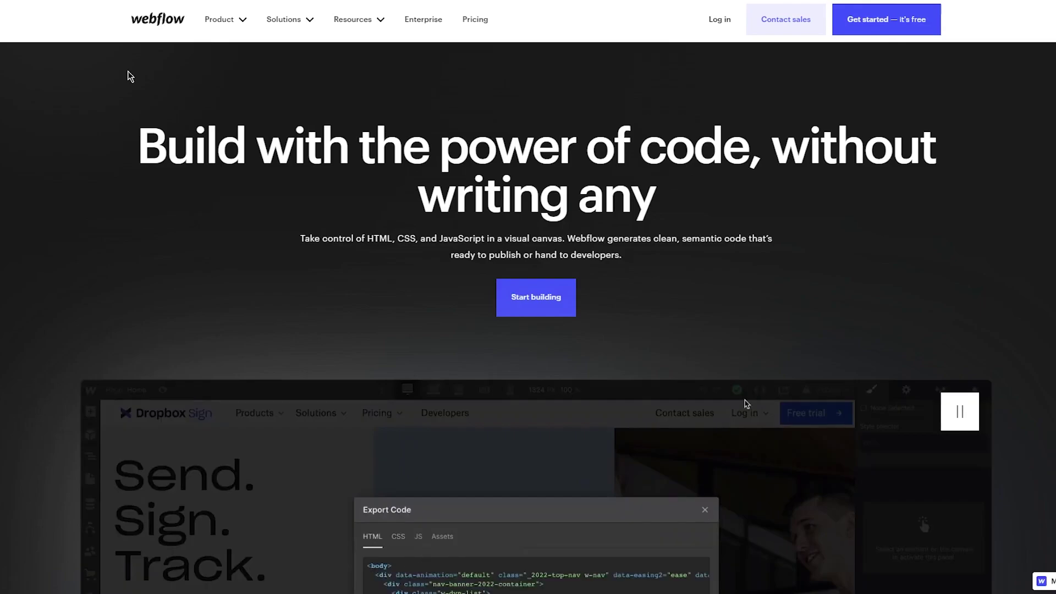
{"action": "left_click_drag", "start_coordinate": [139, 115], "coordinate": [687, 225]}
{"action": "left_click_drag", "start_coordinate": [450, 254], "coordinate": [780, 250]}
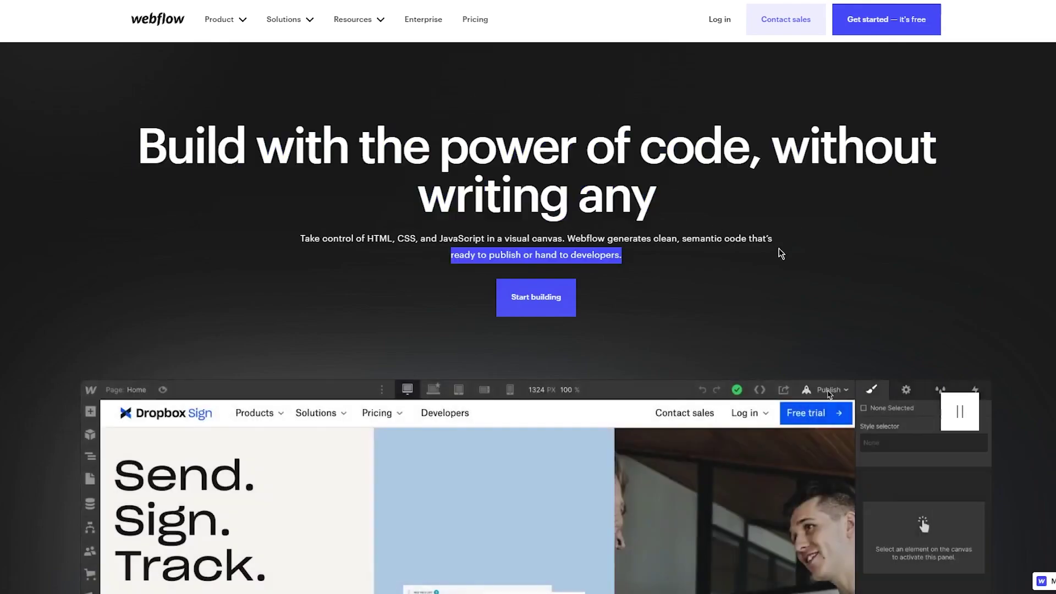
Scroll to the customer logo strip and read from The New York Times through NCR and TED.
{"action": "scroll", "coordinate": [725, 172], "scroll_direction": "down", "scroll_amount": 8}
{"action": "scroll", "coordinate": [82, 220], "scroll_direction": "down", "scroll_amount": 8}
{"action": "left_click_drag", "start_coordinate": [104, 189], "coordinate": [341, 200]}
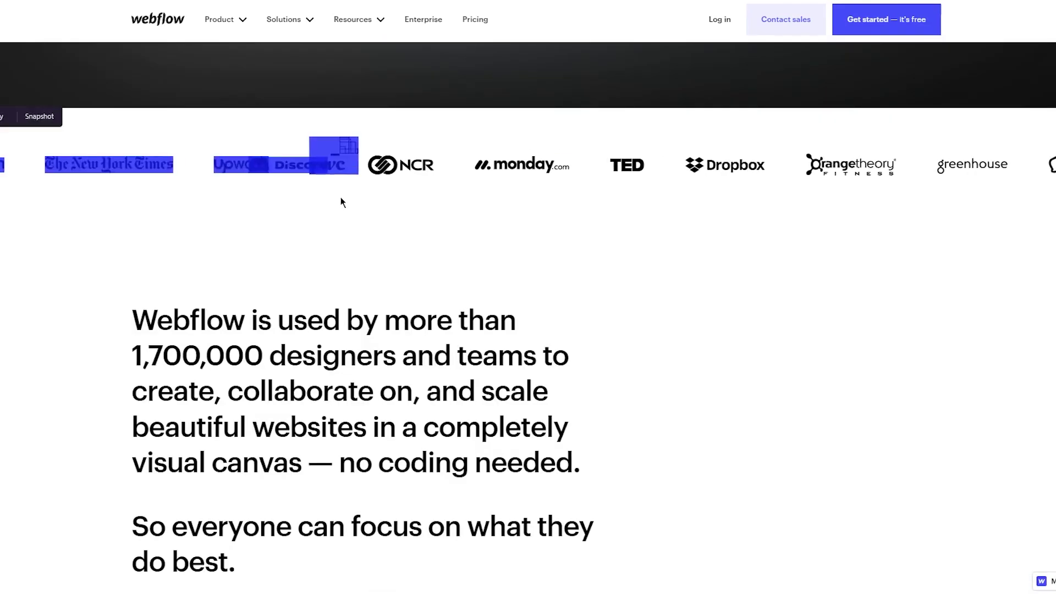
{"action": "left_click", "coordinate": [580, 215]}
{"action": "left_click_drag", "start_coordinate": [619, 223], "coordinate": [754, 205]}
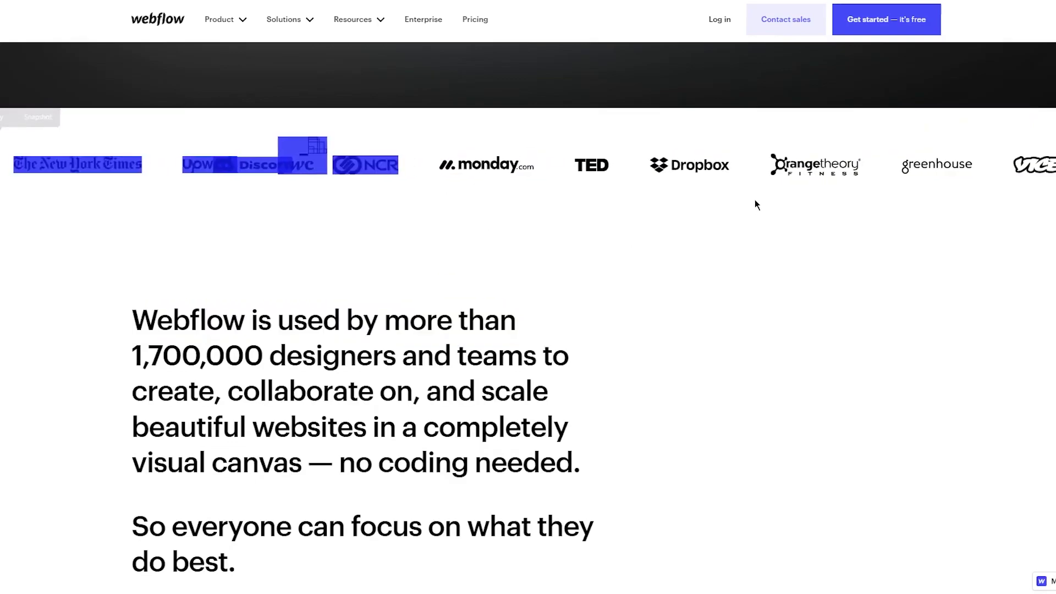
{"action": "left_click_drag", "start_coordinate": [943, 183], "coordinate": [641, 198]}
{"action": "left_click", "coordinate": [735, 246]}
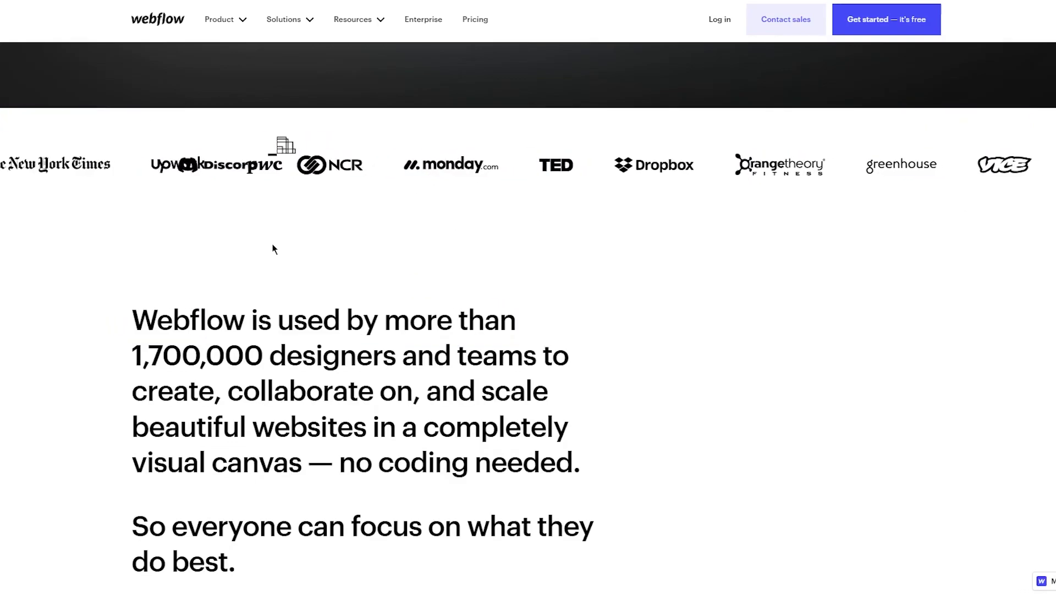
Read the 1,700,000 designers paragraph through 'So everyone can focus on what they do best.'.
{"action": "scroll", "coordinate": [117, 264], "scroll_direction": "down", "scroll_amount": 4}
{"action": "scroll", "coordinate": [89, 220], "scroll_direction": "up", "scroll_amount": 2}
{"action": "left_click_drag", "start_coordinate": [90, 215], "coordinate": [736, 311]}
{"action": "left_click", "coordinate": [737, 297]}
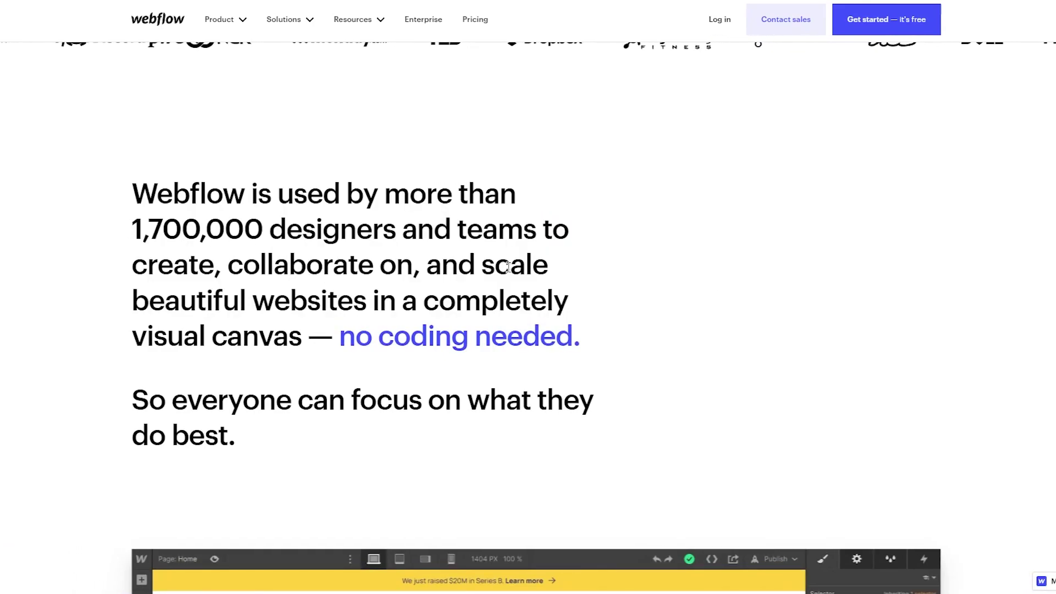
{"action": "left_click_drag", "start_coordinate": [144, 266], "coordinate": [757, 328]}
{"action": "left_click", "coordinate": [664, 329]}
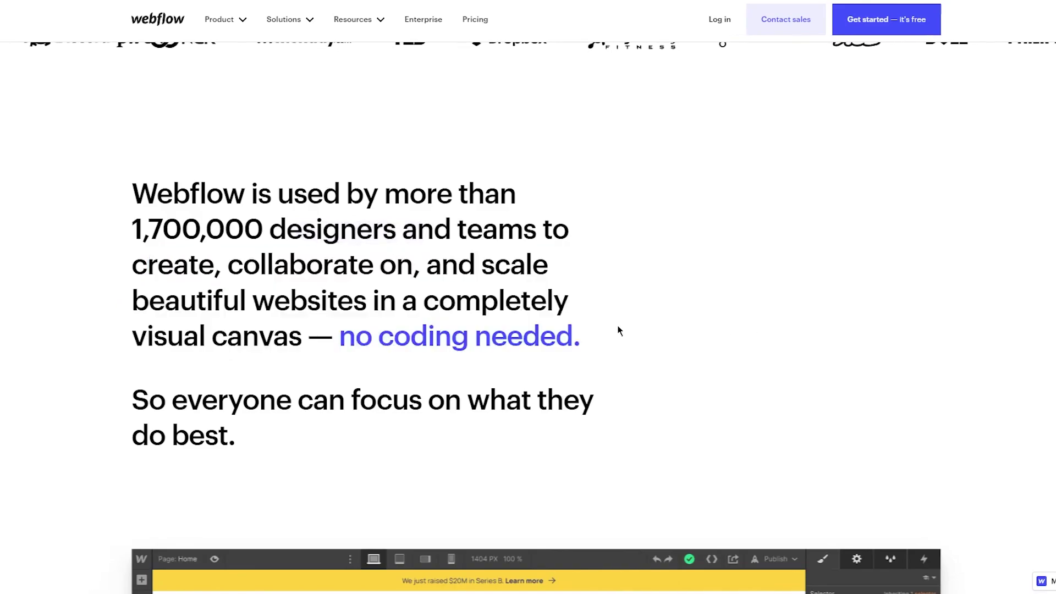
{"action": "left_click_drag", "start_coordinate": [130, 394], "coordinate": [549, 426]}
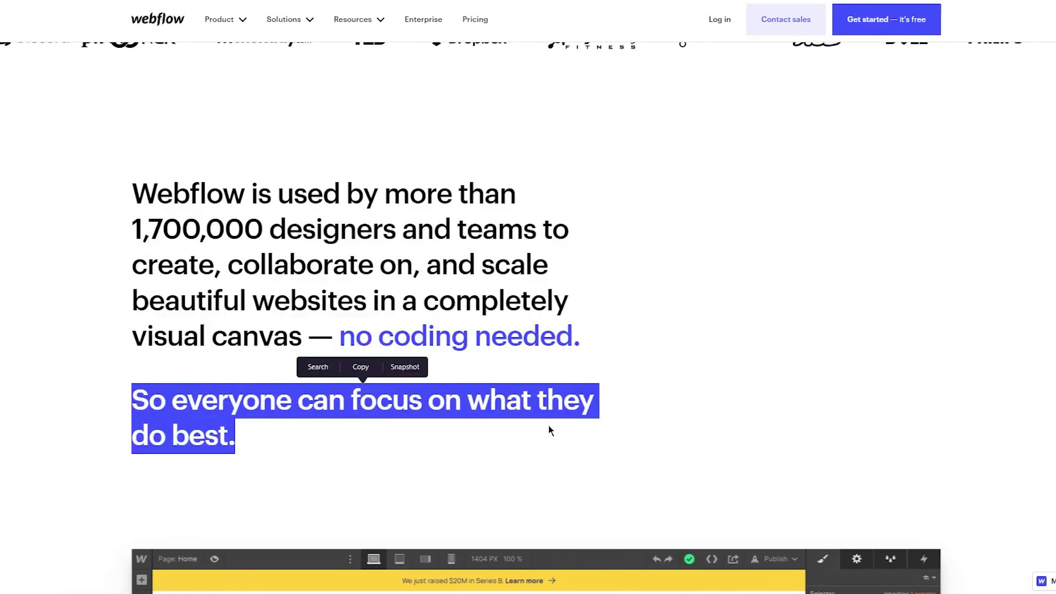
{"action": "left_click", "coordinate": [549, 426]}
Scroll to and read the 'Creative power that goes way beyond templates' section.
{"action": "scroll", "coordinate": [93, 370], "scroll_direction": "down", "scroll_amount": 10}
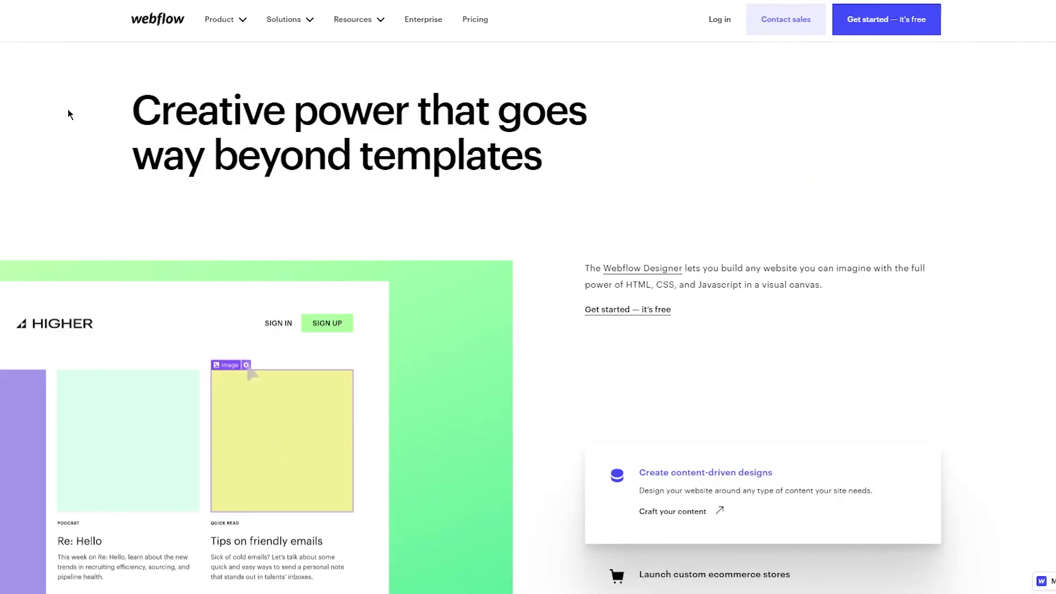
{"action": "left_click_drag", "start_coordinate": [163, 113], "coordinate": [723, 158]}
{"action": "left_click", "coordinate": [723, 158]}
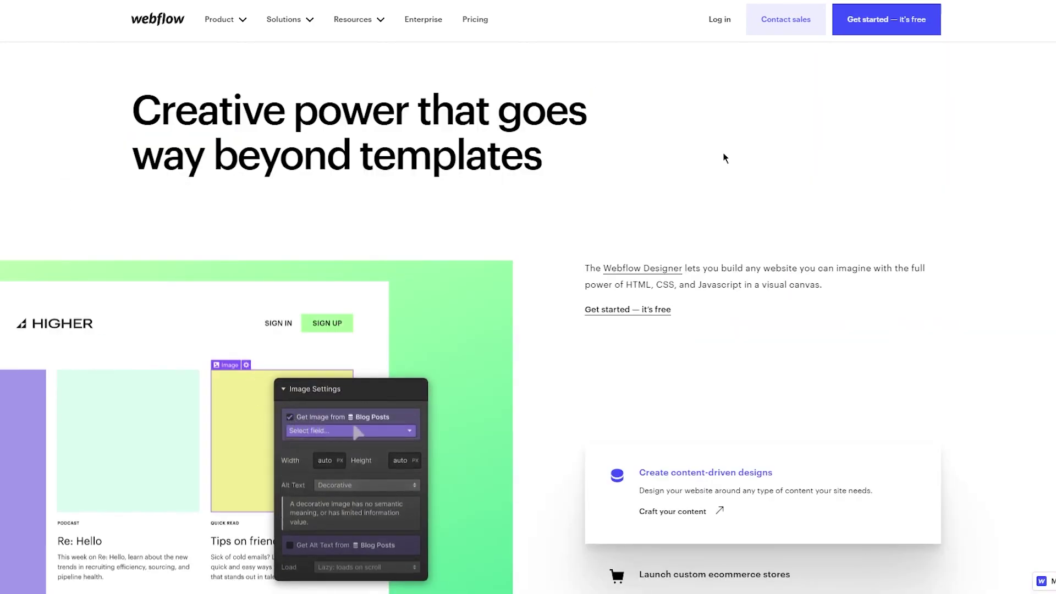
{"action": "scroll", "coordinate": [705, 145], "scroll_direction": "down", "scroll_amount": 3}
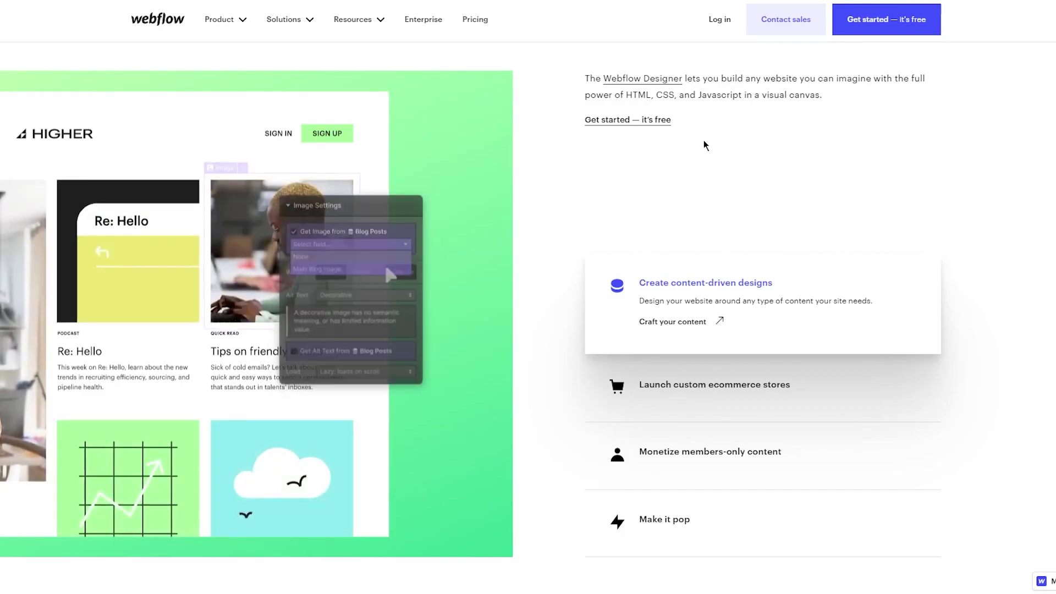
{"action": "scroll", "coordinate": [705, 145], "scroll_direction": "down", "scroll_amount": 3}
{"action": "scroll", "coordinate": [895, 190], "scroll_direction": "up", "scroll_amount": 2}
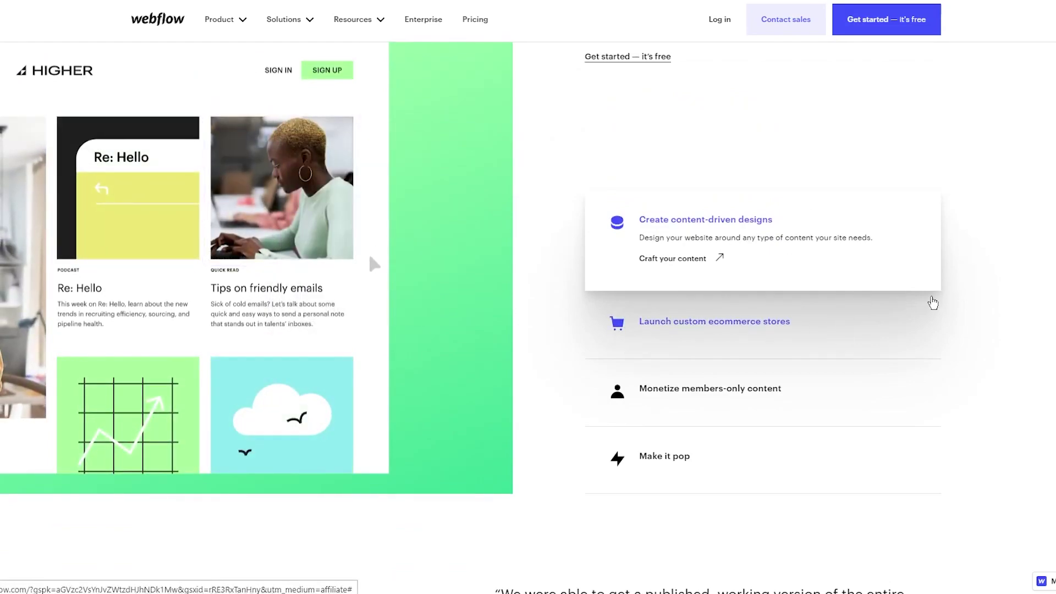
Expand the ecommerce stores, members-only content and Make it pop feature rows.
{"action": "left_click", "coordinate": [838, 352]}
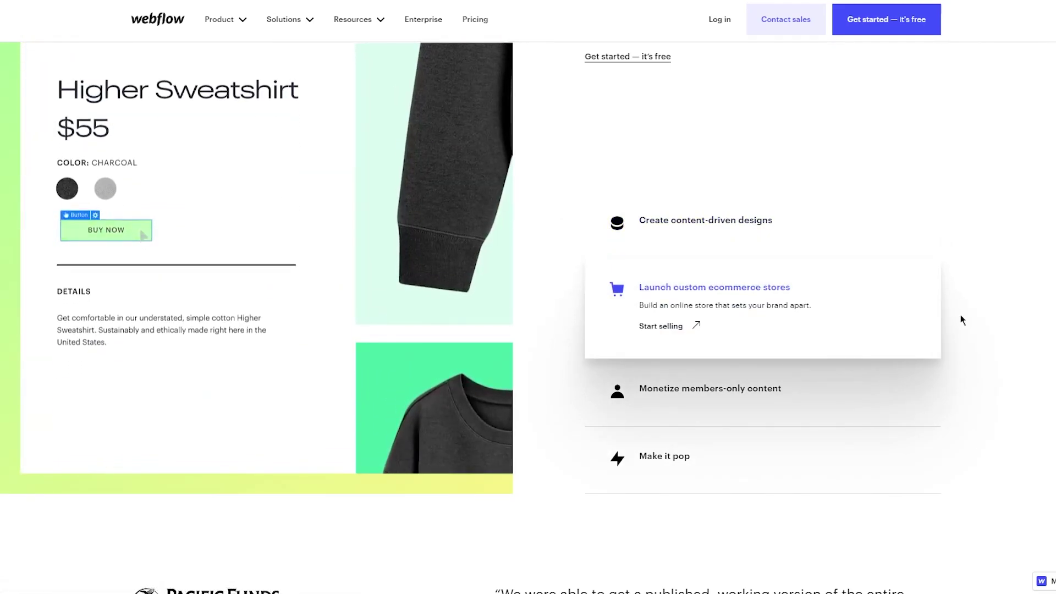
{"action": "left_click", "coordinate": [885, 384]}
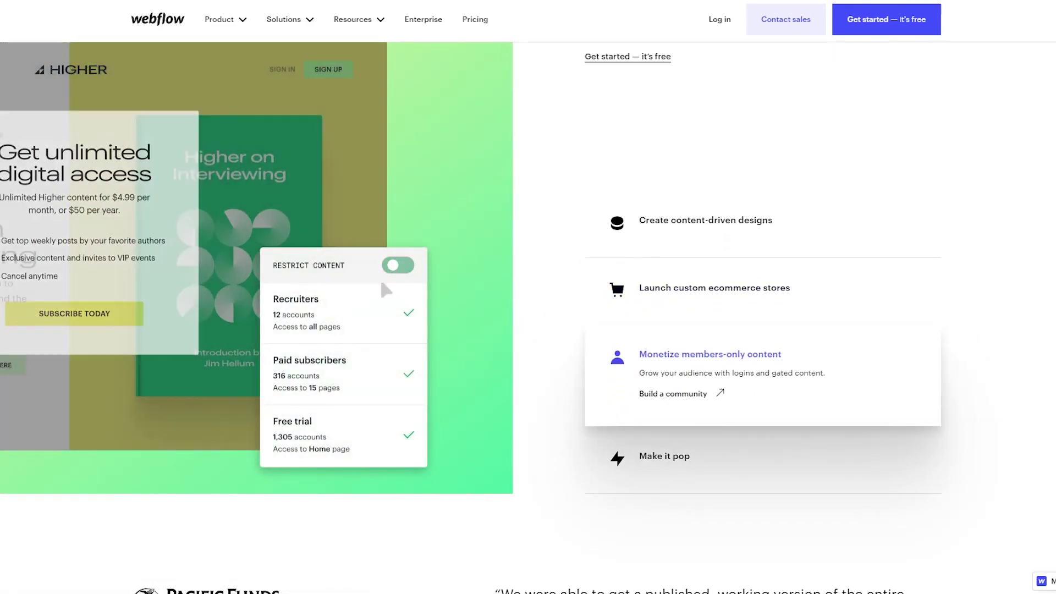
{"action": "scroll", "coordinate": [719, 272], "scroll_direction": "down", "scroll_amount": 3}
{"action": "left_click", "coordinate": [719, 271]}
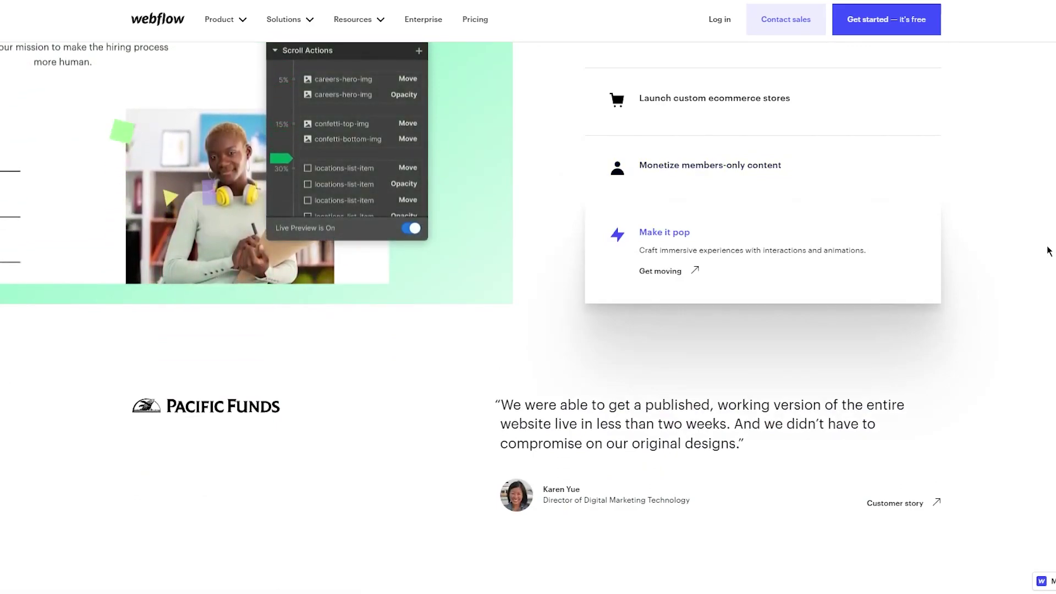
Scroll past the 'Optimized for marketing' section and its NCR quote.
{"action": "scroll", "coordinate": [1020, 236], "scroll_direction": "down", "scroll_amount": 10}
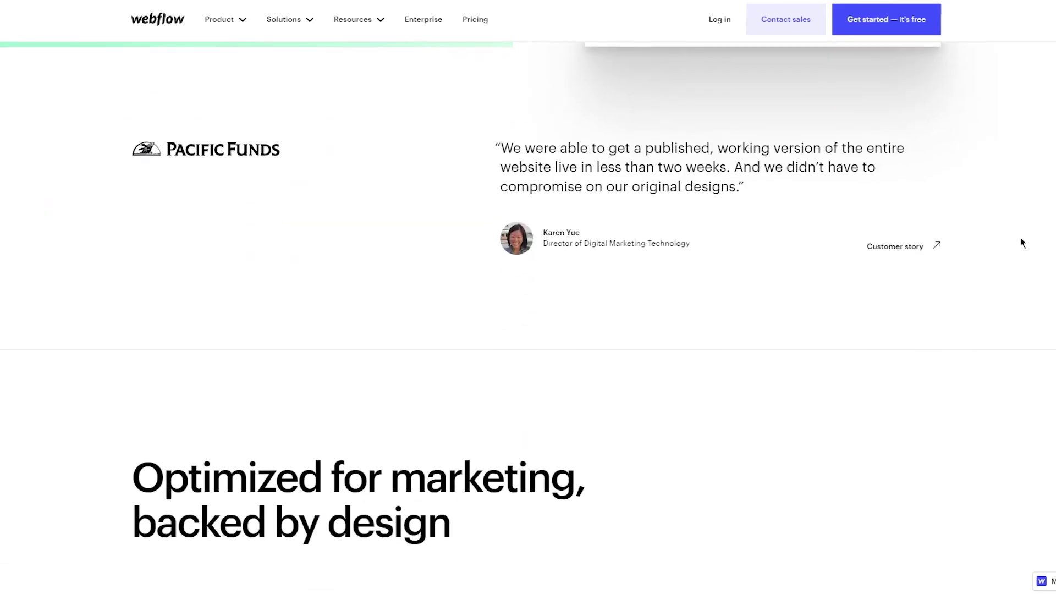
{"action": "scroll", "coordinate": [719, 251], "scroll_direction": "up", "scroll_amount": 3}
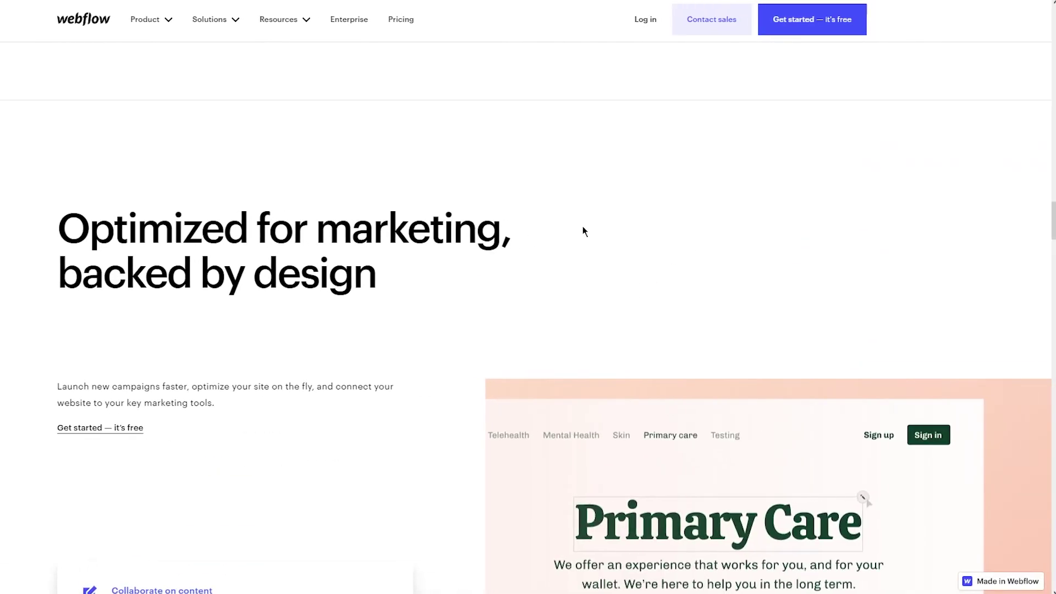
{"action": "left_click_drag", "start_coordinate": [47, 202], "coordinate": [566, 277]}
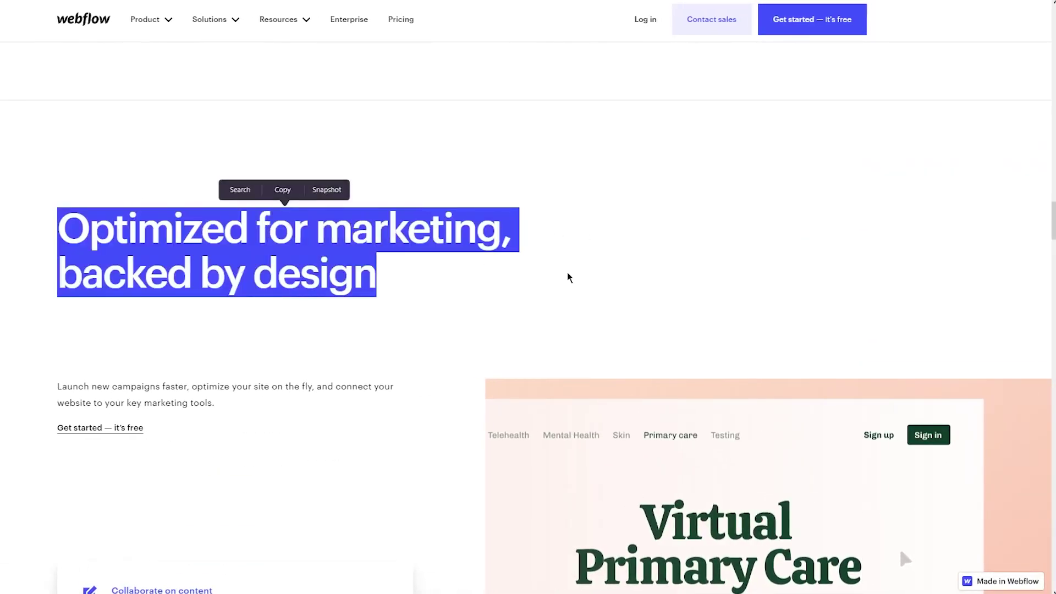
{"action": "left_click", "coordinate": [134, 247]}
{"action": "scroll", "coordinate": [133, 247], "scroll_direction": "down", "scroll_amount": 2}
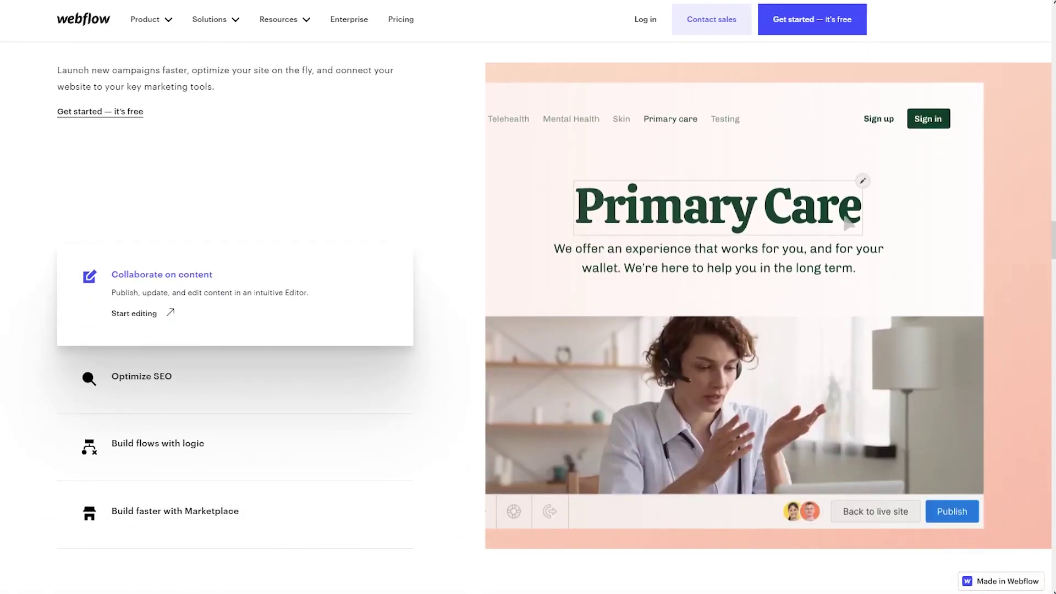
{"action": "scroll", "coordinate": [266, 238], "scroll_direction": "down", "scroll_amount": 2}
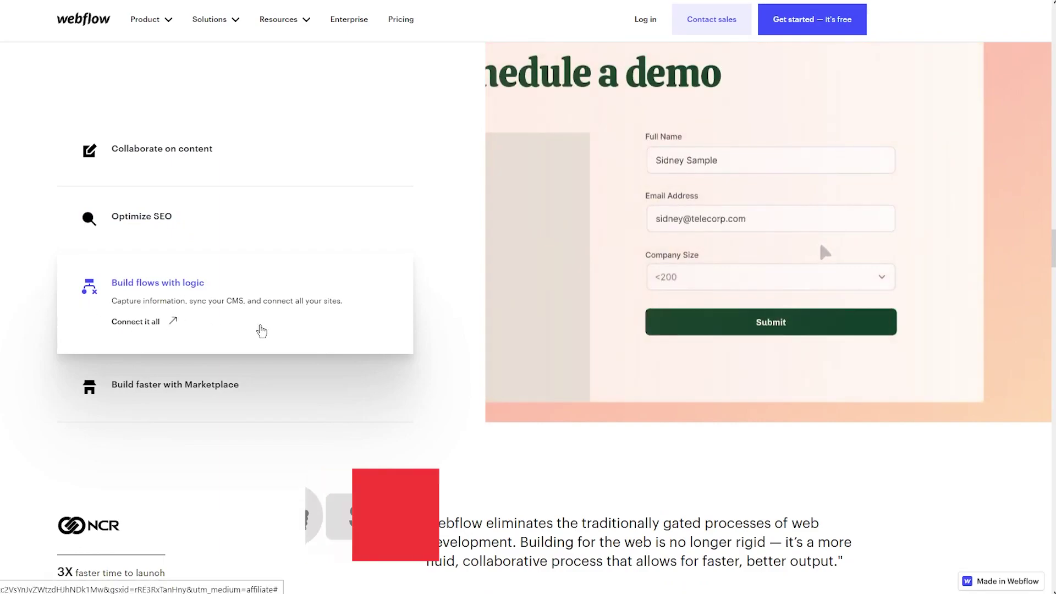
Show the Build faster with Marketplace feature details and scroll to the Designer showcase.
{"action": "left_click", "coordinate": [342, 387]}
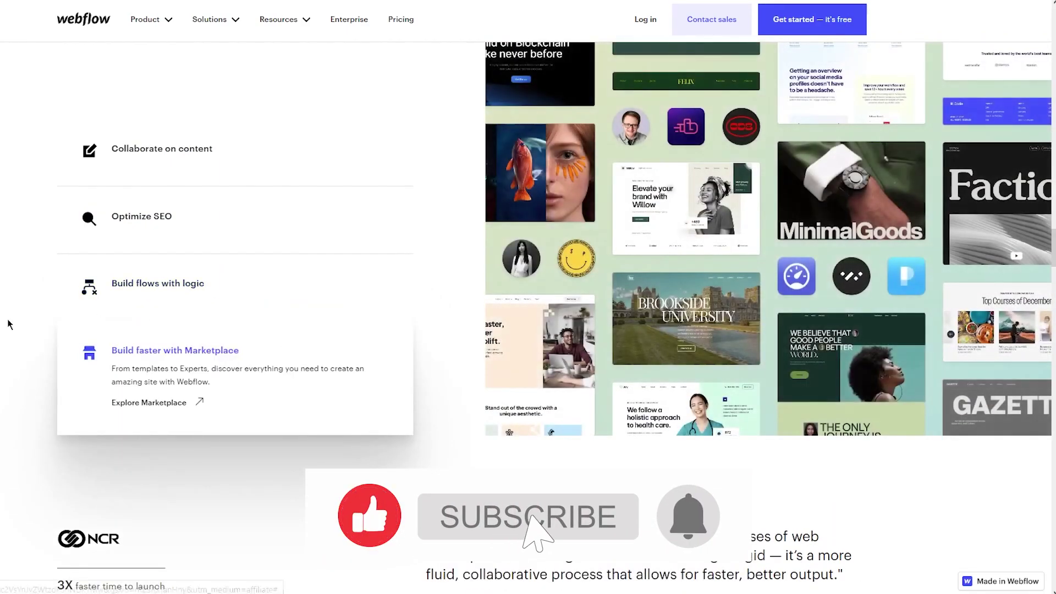
{"action": "scroll", "coordinate": [8, 325], "scroll_direction": "down", "scroll_amount": 2}
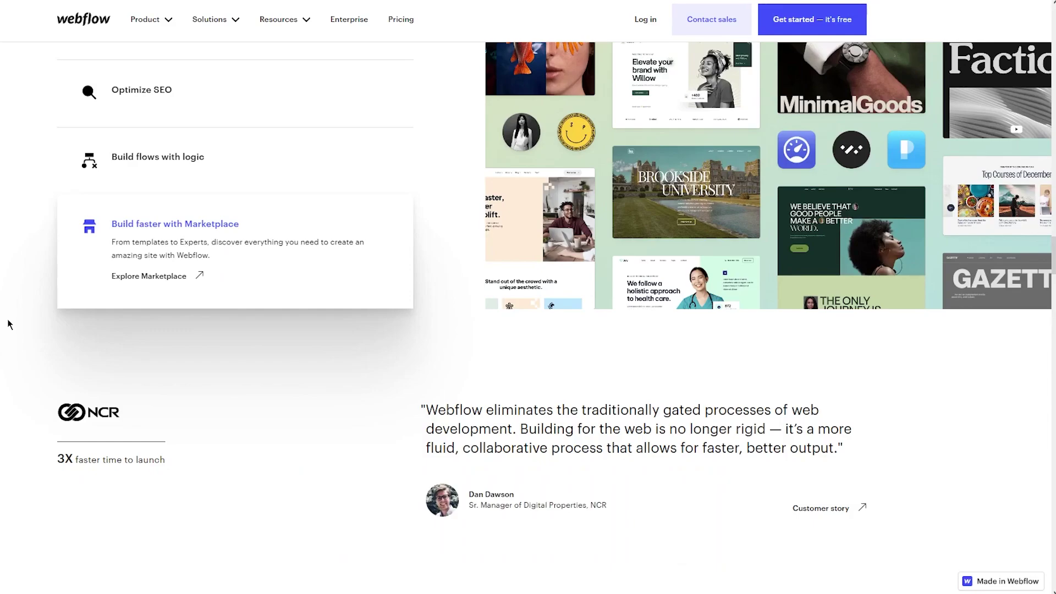
{"action": "scroll", "coordinate": [7, 324], "scroll_direction": "down", "scroll_amount": 8}
{"action": "scroll", "coordinate": [242, 283], "scroll_direction": "up", "scroll_amount": 20}
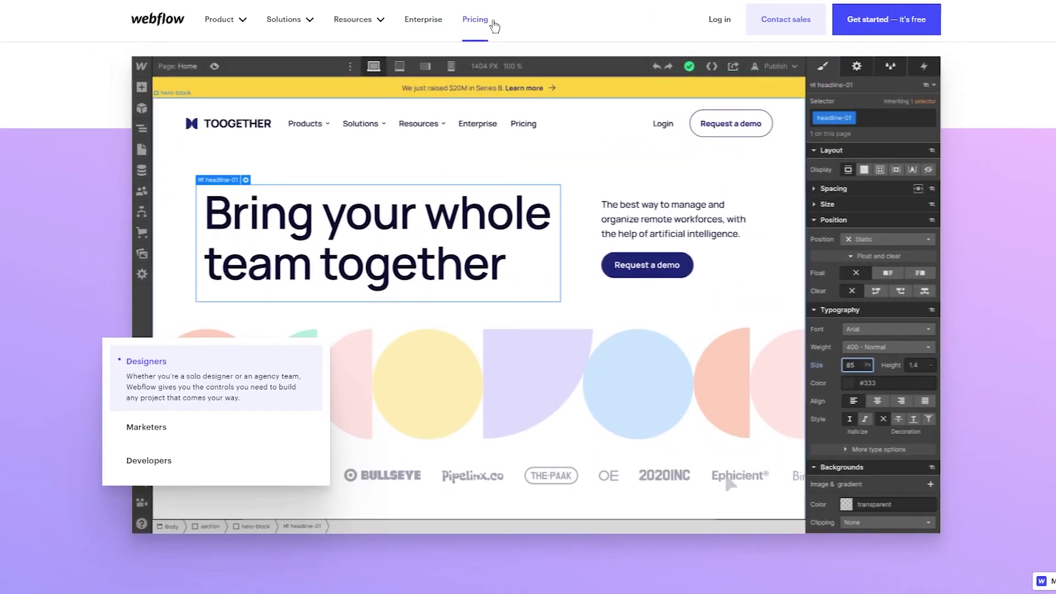
Open the Pricing page and read the Site plans from Starter through Business.
{"action": "left_click", "coordinate": [493, 22]}
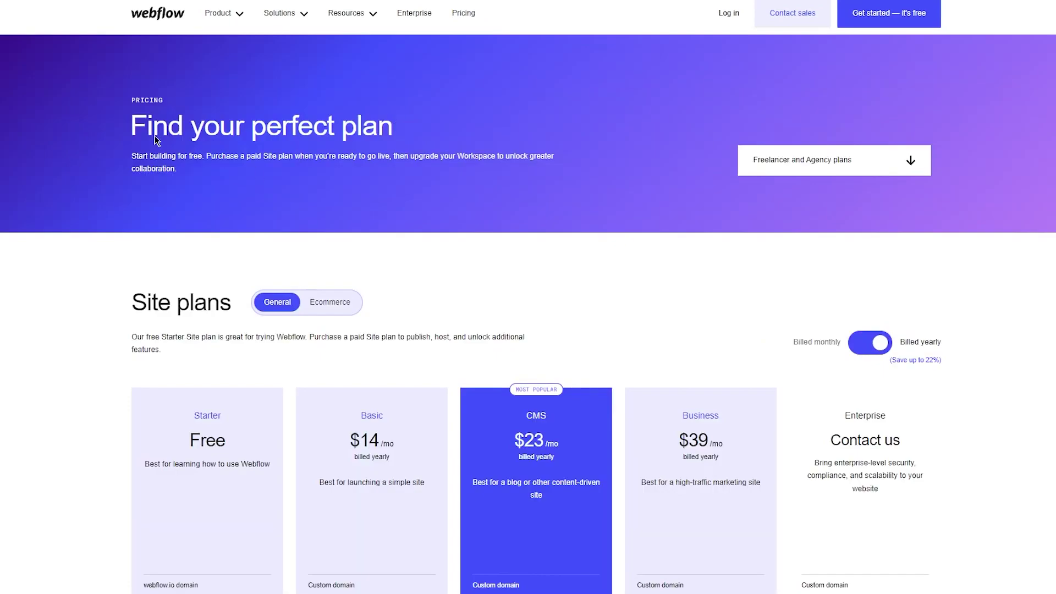
{"action": "scroll", "coordinate": [186, 203], "scroll_direction": "down", "scroll_amount": 5}
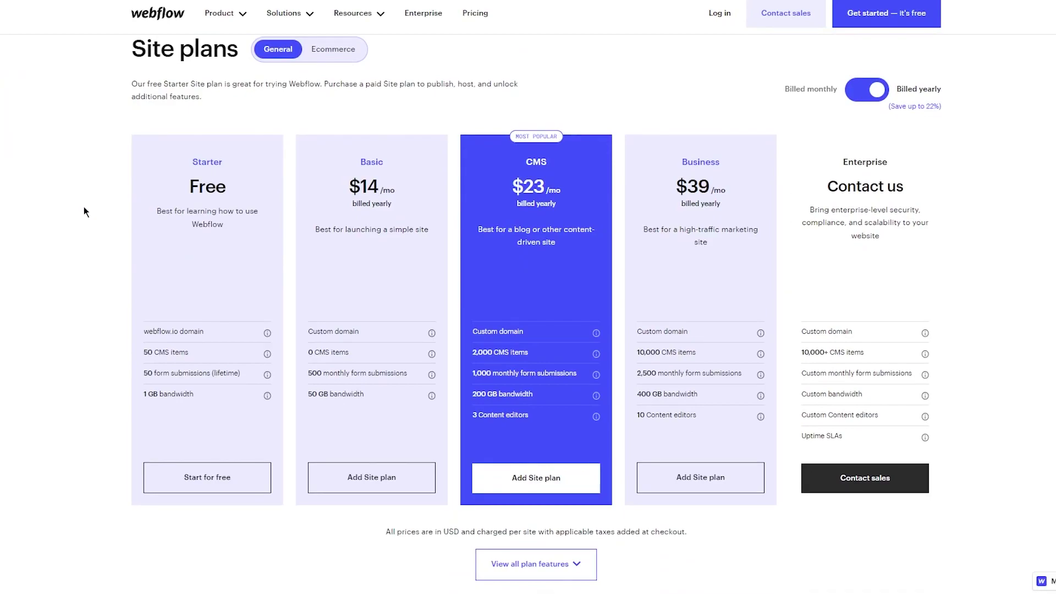
{"action": "triple_click", "coordinate": [169, 83]}
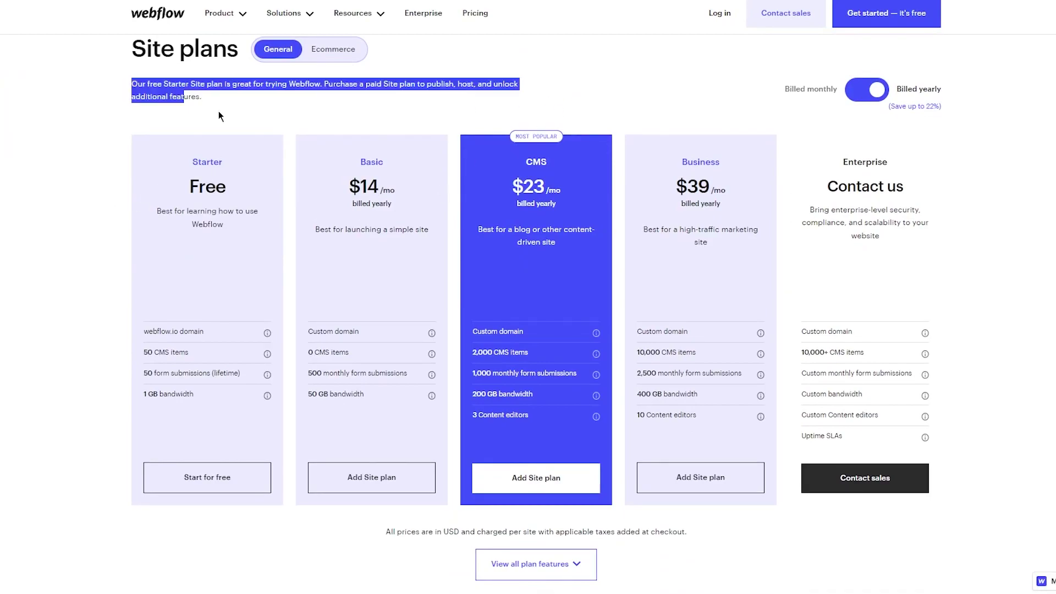
{"action": "left_click", "coordinate": [320, 105]}
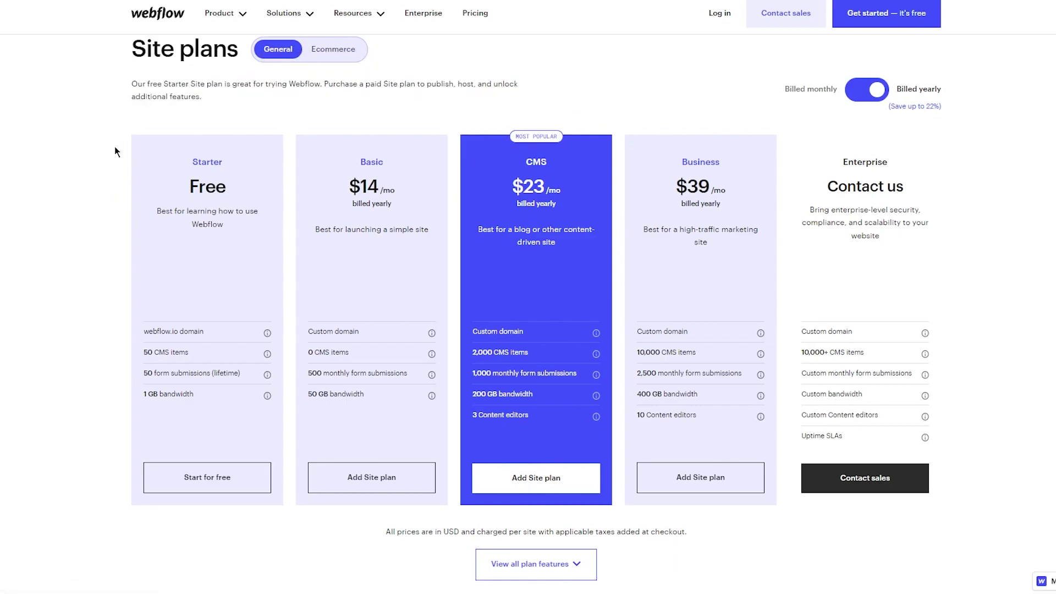
{"action": "left_click_drag", "start_coordinate": [109, 190], "coordinate": [385, 205]}
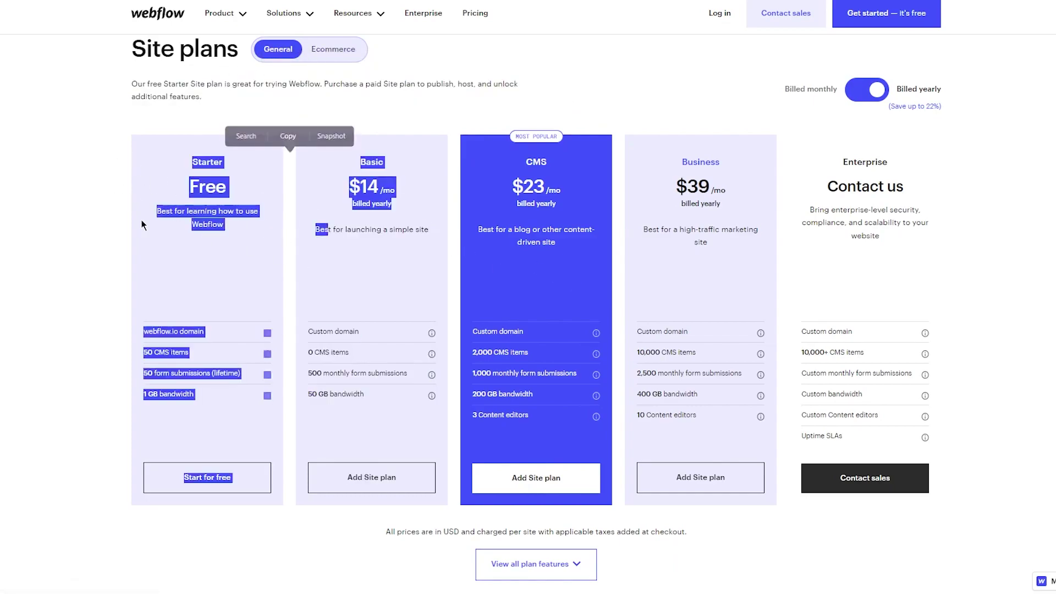
{"action": "left_click", "coordinate": [143, 224]}
{"action": "left_click_drag", "start_coordinate": [143, 220], "coordinate": [650, 301]}
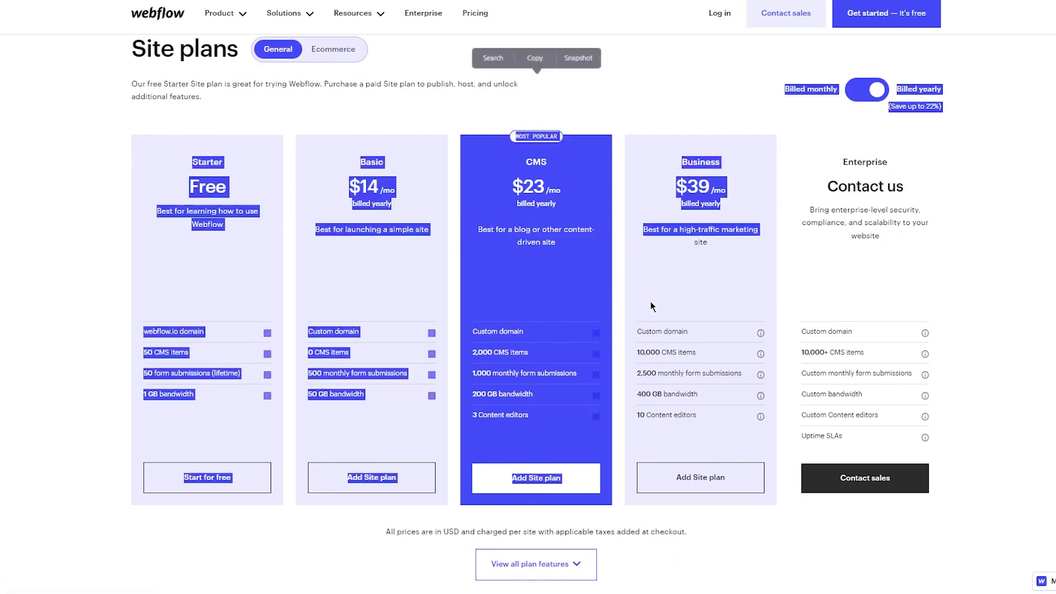
{"action": "left_click", "coordinate": [797, 283]}
{"action": "left_click_drag", "start_coordinate": [781, 88], "coordinate": [709, 242]}
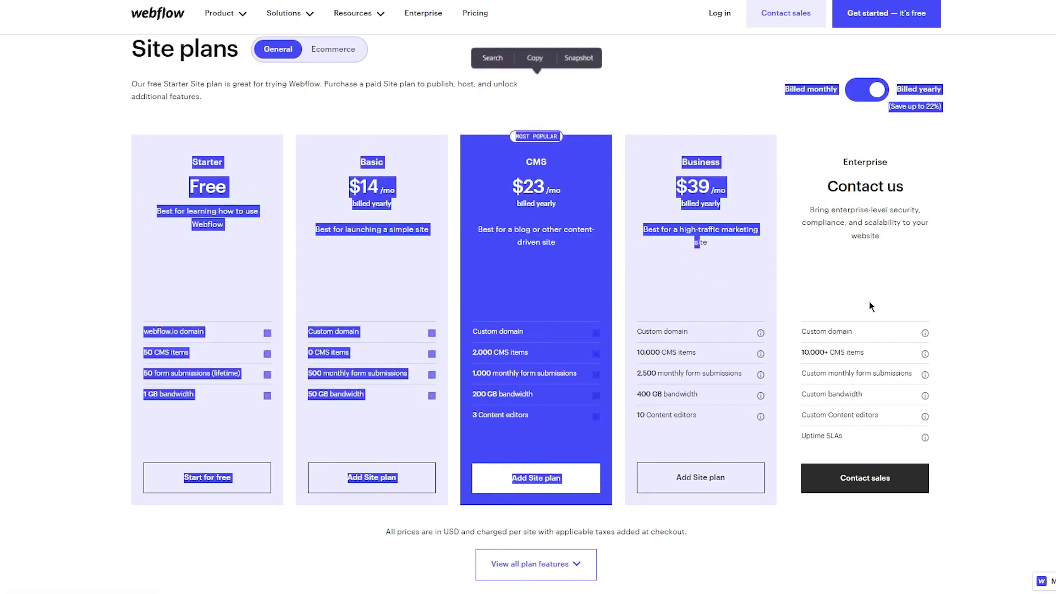
{"action": "left_click", "coordinate": [582, 210]}
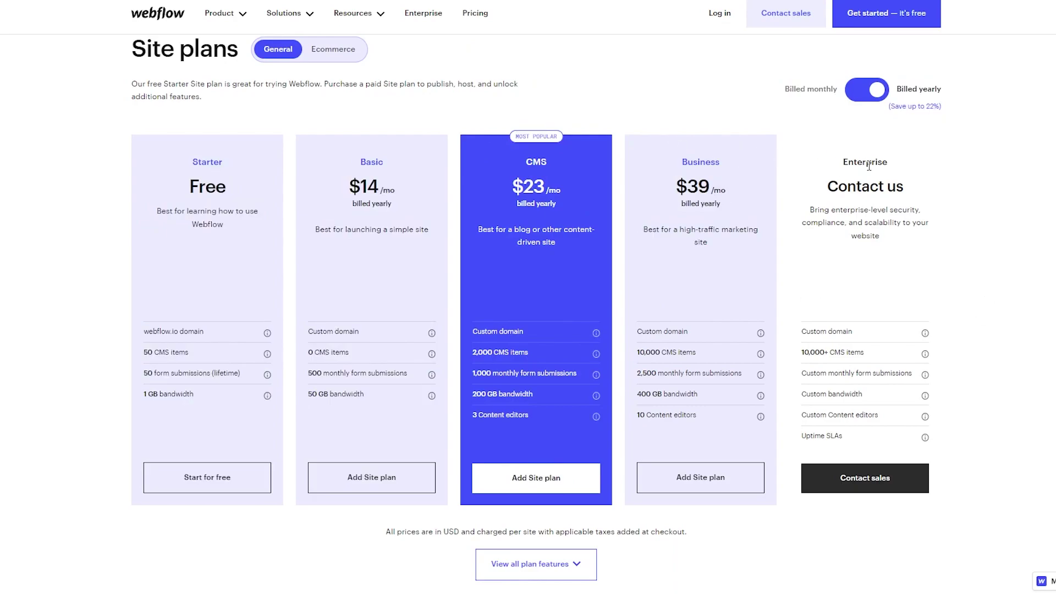
Switch site plan prices to monthly billing, then compare the Ecommerce and General plans.
{"action": "left_click", "coordinate": [871, 90]}
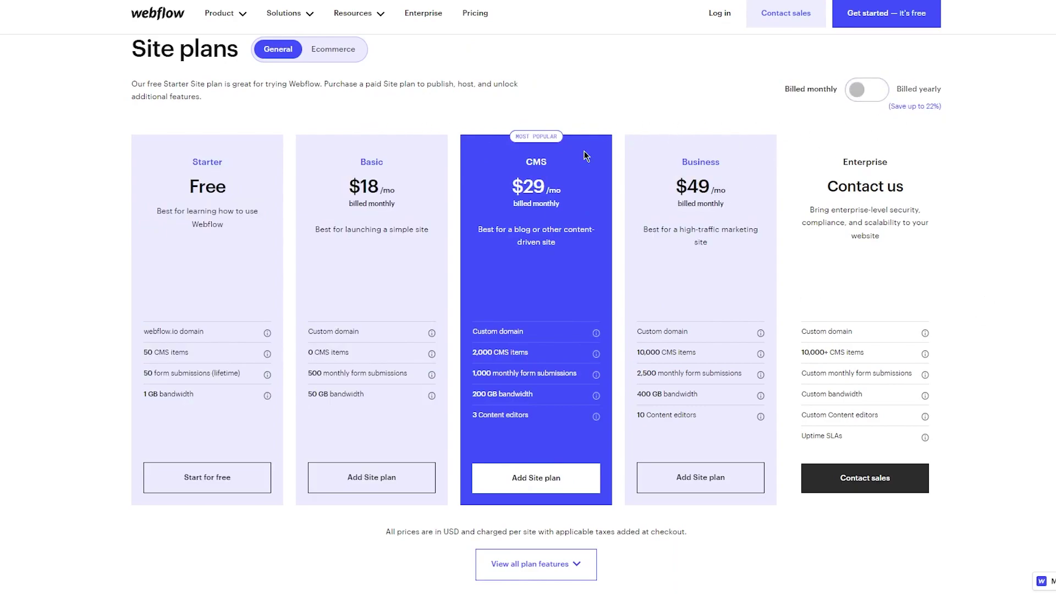
{"action": "left_click_drag", "start_coordinate": [585, 151], "coordinate": [937, 234]}
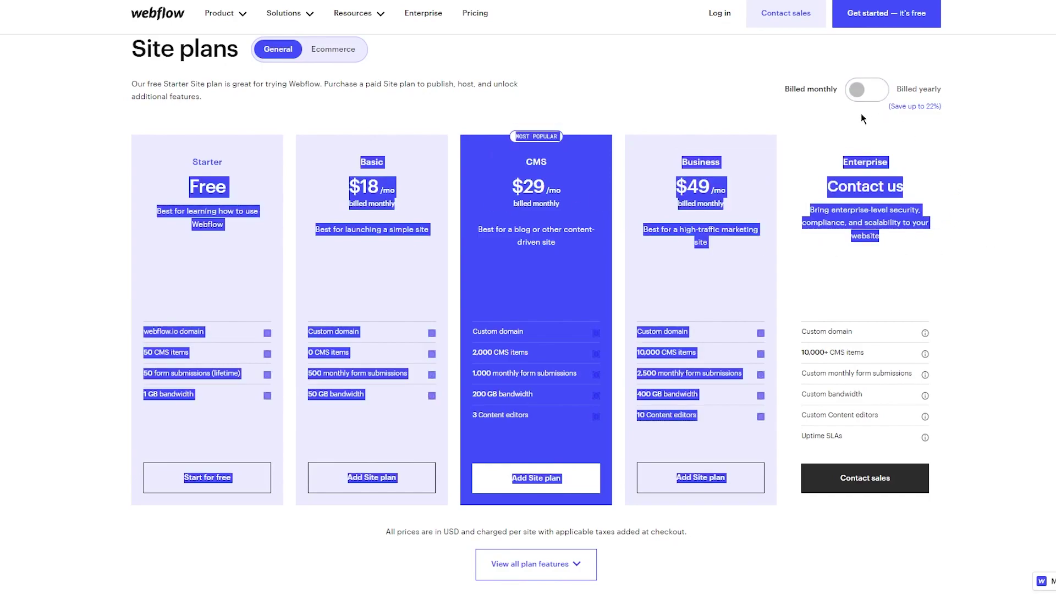
{"action": "left_click", "coordinate": [862, 89]}
{"action": "left_click", "coordinate": [866, 91]}
{"action": "left_click", "coordinate": [385, 68]}
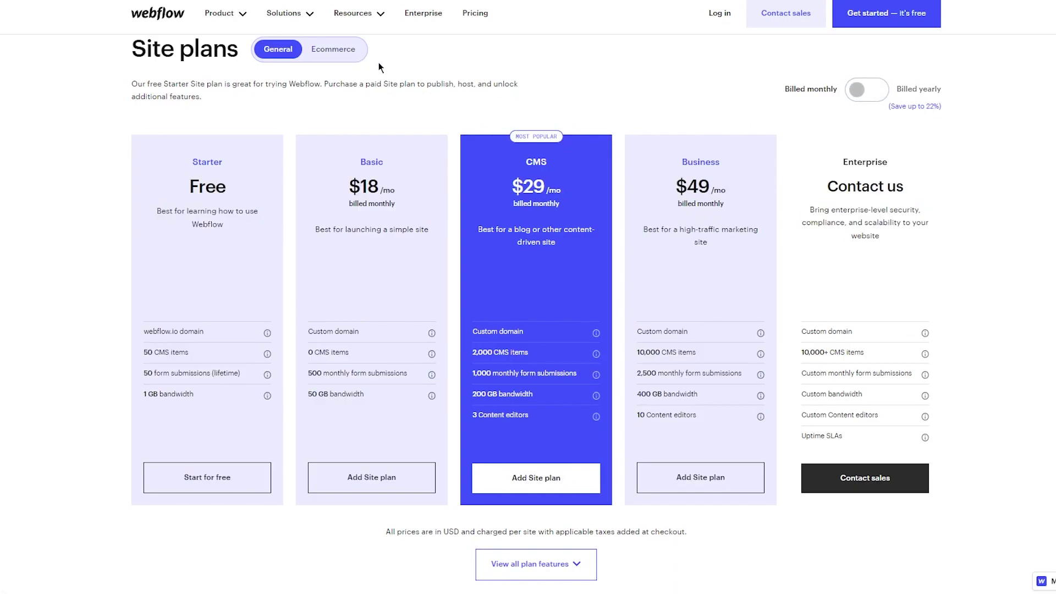
{"action": "left_click", "coordinate": [330, 55]}
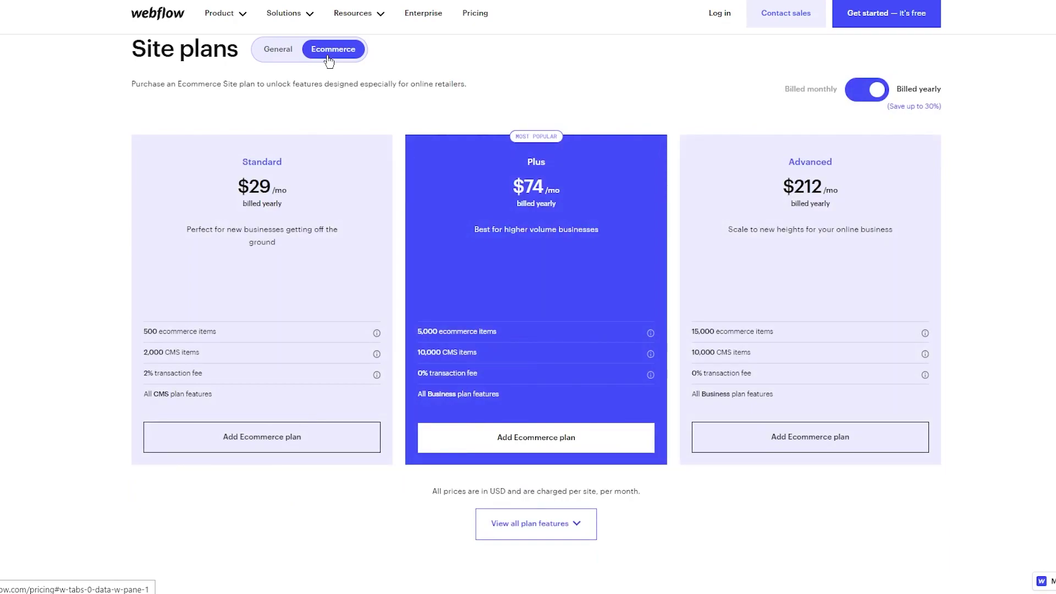
{"action": "left_click", "coordinate": [282, 54]}
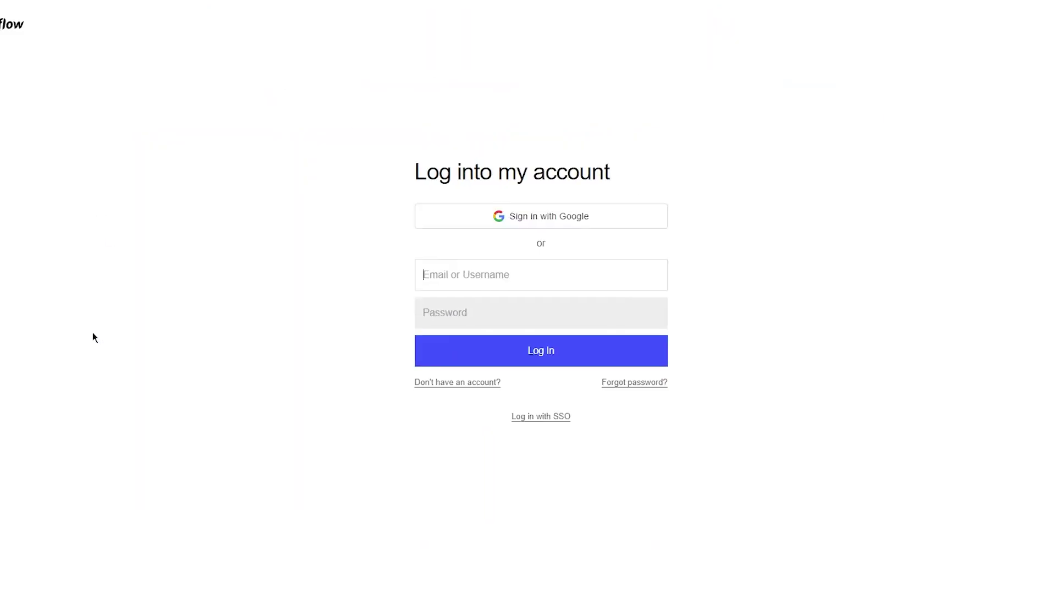
Open the sign-up form and fill both name fields from saved details.
{"action": "left_click_drag", "start_coordinate": [415, 171], "coordinate": [621, 170]}
{"action": "left_click", "coordinate": [846, 209]}
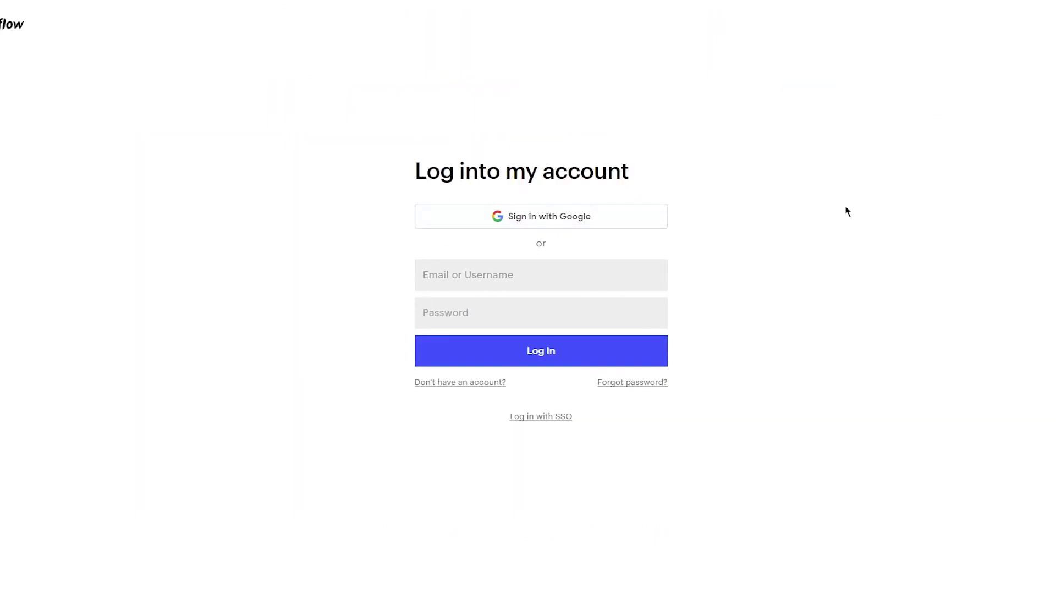
{"action": "left_click", "coordinate": [618, 268]}
{"action": "left_click", "coordinate": [763, 313]}
{"action": "left_click", "coordinate": [469, 381]}
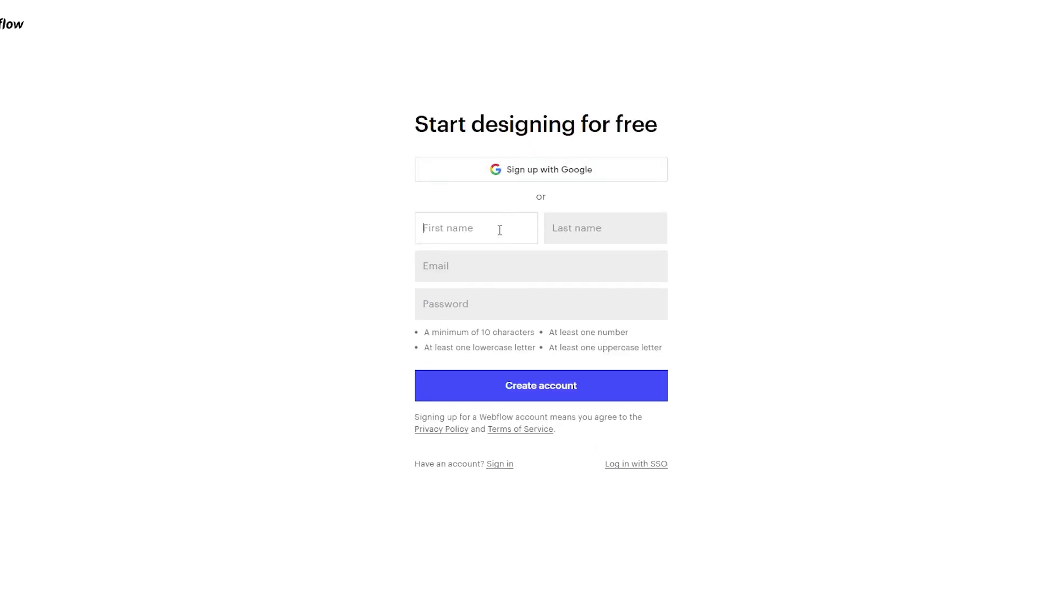
{"action": "left_click", "coordinate": [500, 229]}
{"action": "left_click", "coordinate": [505, 325]}
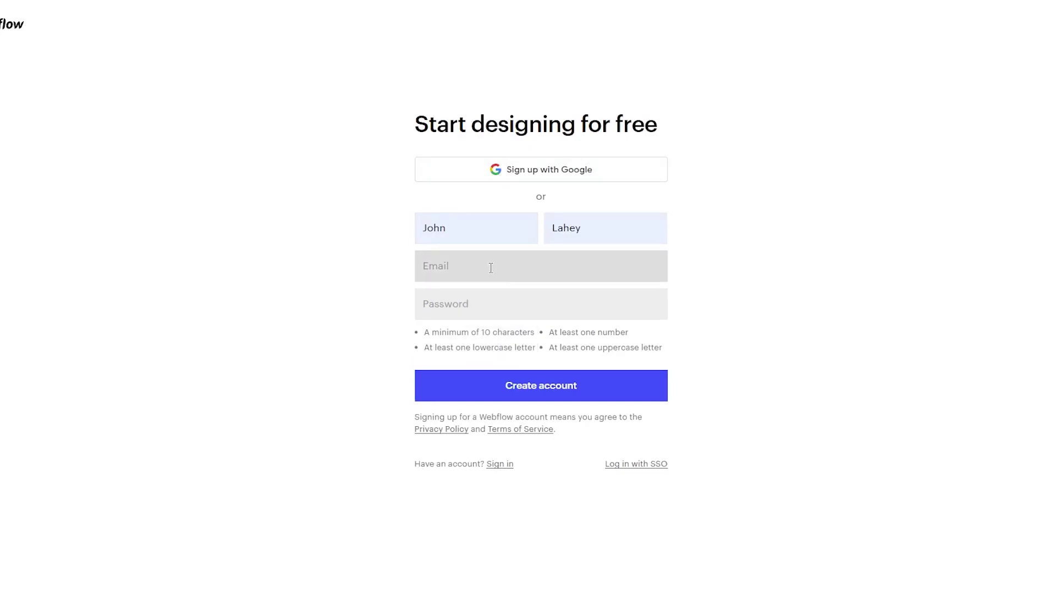
Copy the temporary e-mail address from the TempMail tab and paste it into Email.
{"action": "left_click", "coordinate": [490, 266]}
{"action": "left_click", "coordinate": [160, 8]}
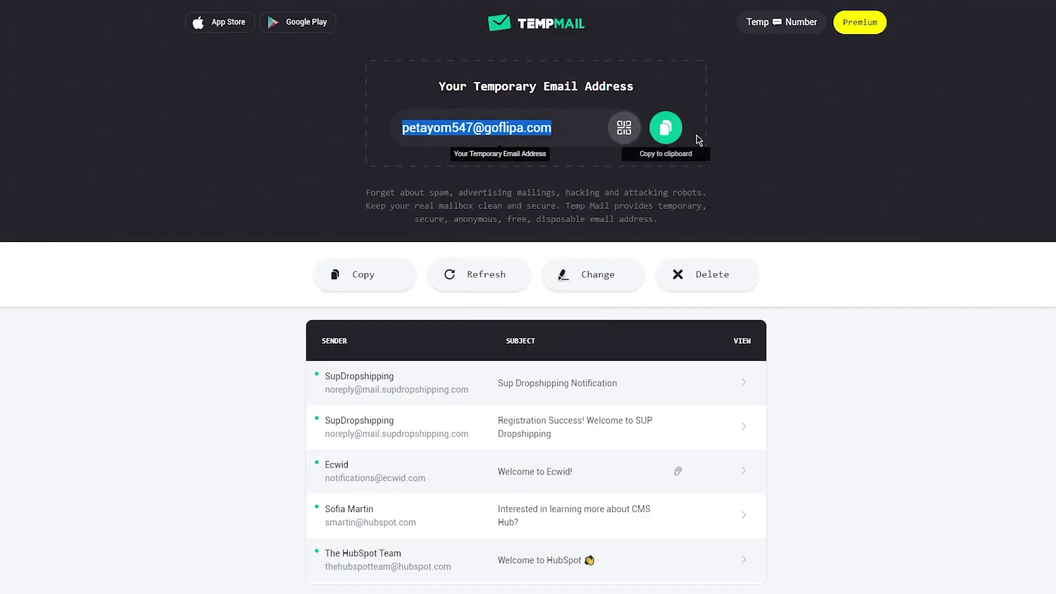
{"action": "left_click", "coordinate": [665, 128]}
{"action": "key", "text": "ctrl+shift+tab"}
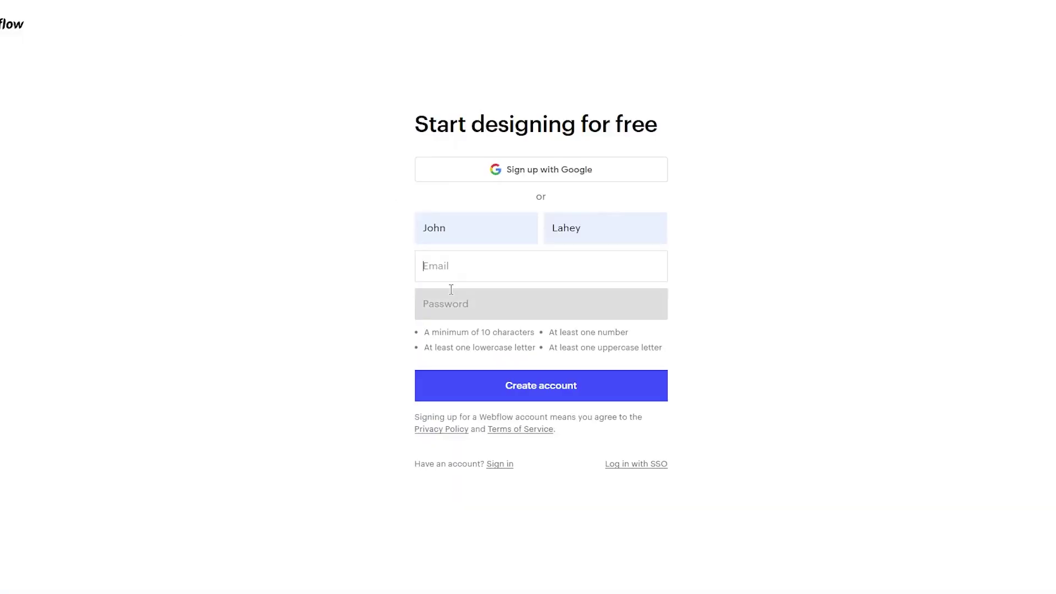
{"action": "left_click", "coordinate": [461, 267]}
{"action": "right_click", "coordinate": [451, 278]}
{"action": "left_click", "coordinate": [487, 381]}
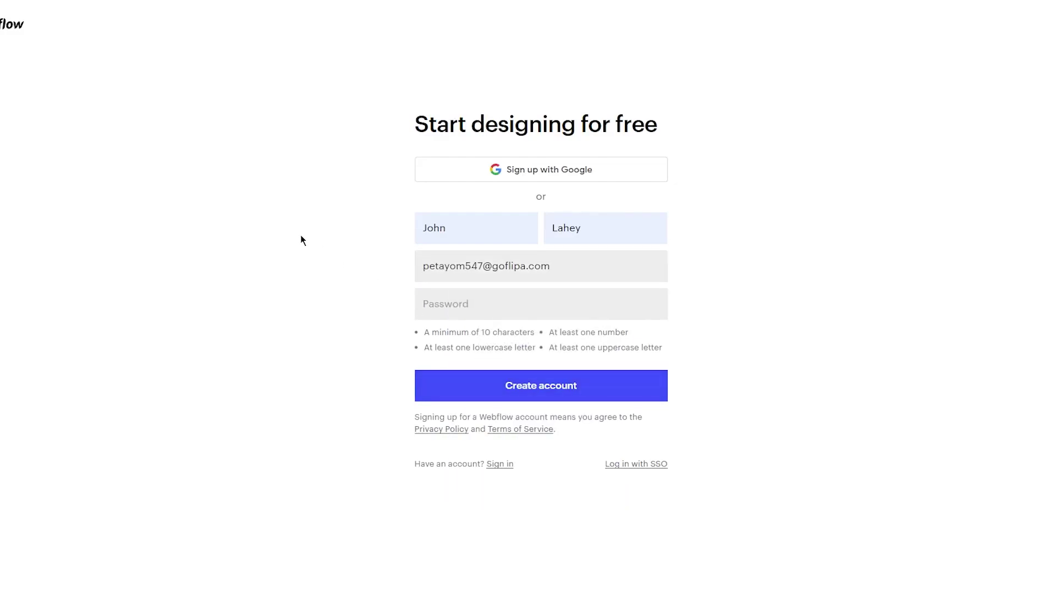
Enter a password of at least 10 characters and create the account.
{"action": "key", "text": "Tab"}
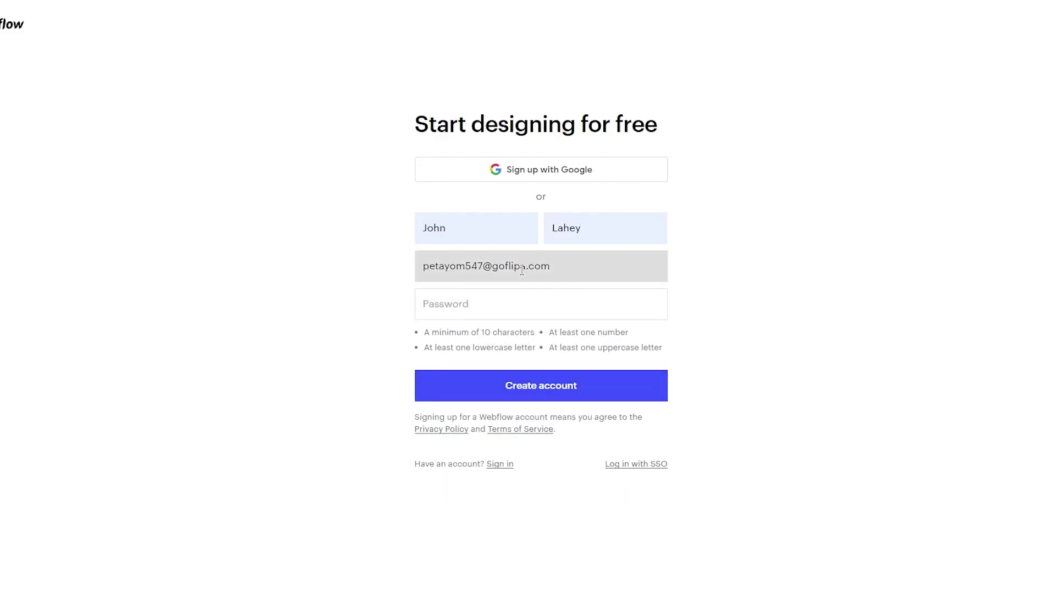
{"action": "type", "text": "Passw1234"}
{"action": "left_click", "coordinate": [660, 392]}
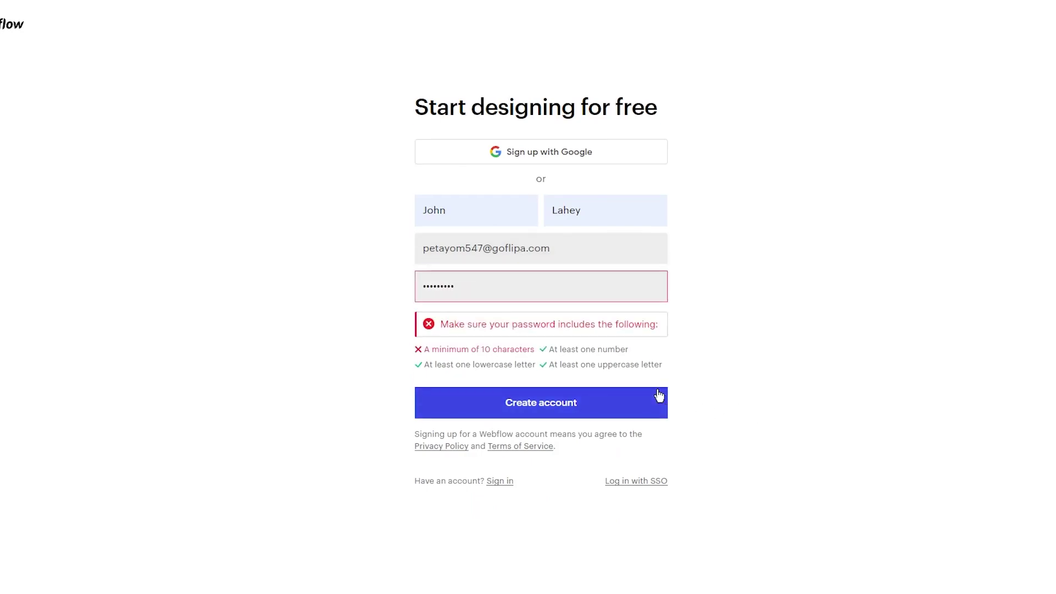
{"action": "left_click", "coordinate": [644, 295]}
{"action": "type", "text": "56"}
{"action": "left_click", "coordinate": [543, 385]}
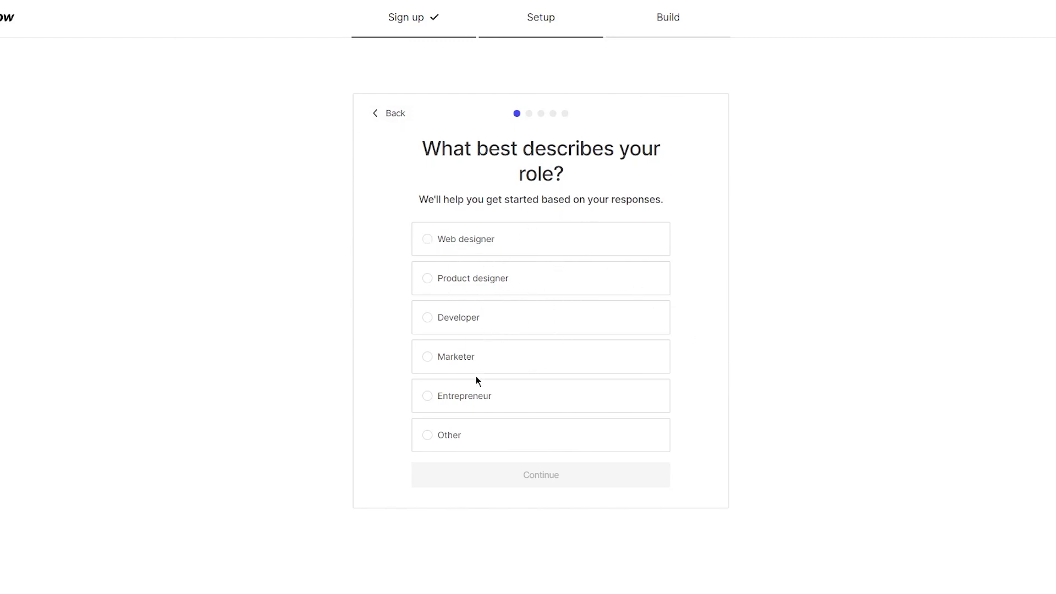
Choose Entrepreneur as the role and Myself plus My business as who the sites are for.
{"action": "left_click", "coordinate": [468, 396]}
{"action": "left_click", "coordinate": [522, 483]}
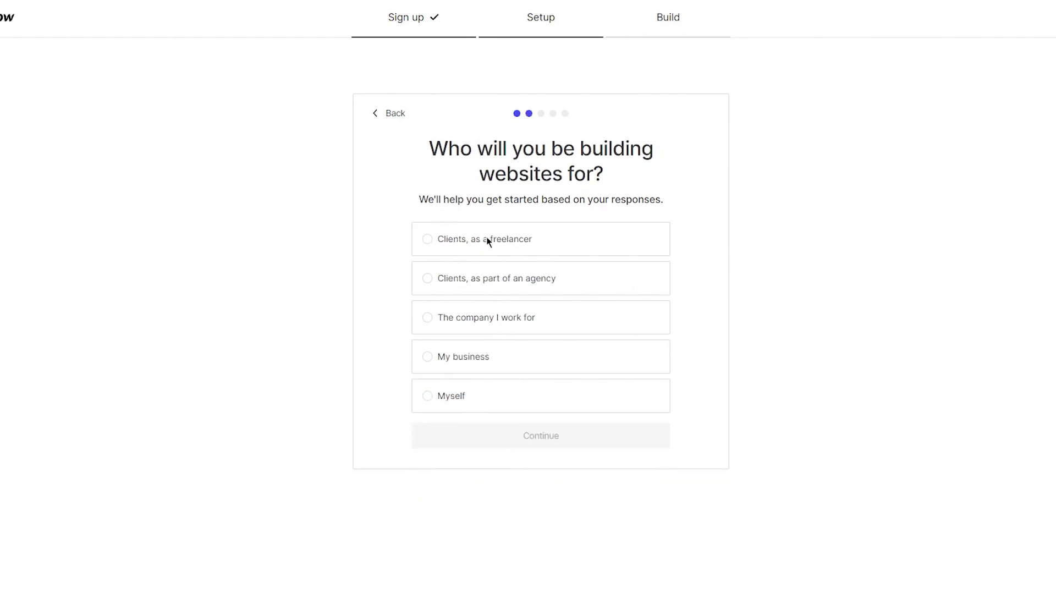
{"action": "left_click", "coordinate": [491, 396]}
{"action": "left_click", "coordinate": [488, 369]}
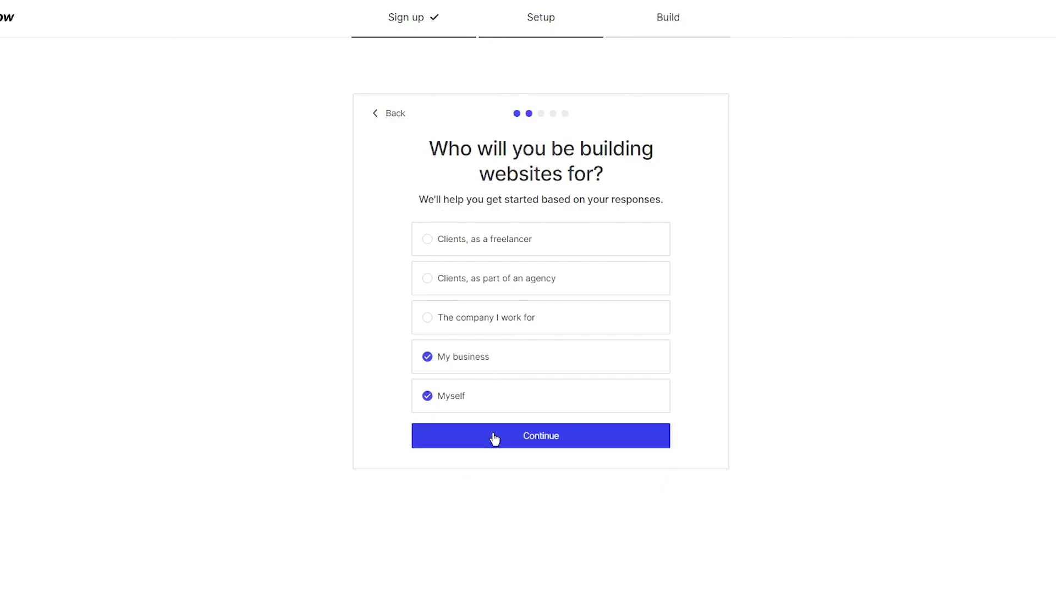
{"action": "left_click", "coordinate": [493, 437]}
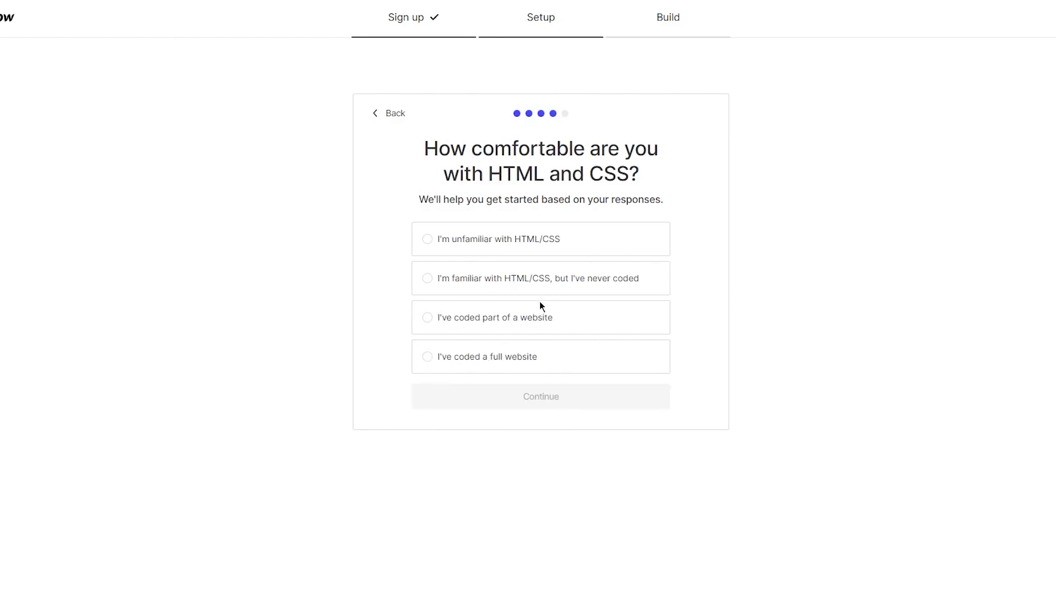
Answer 'familiar with HTML/CSS, but never coded' and choose Portfolio as the site type.
{"action": "left_click", "coordinate": [564, 277]}
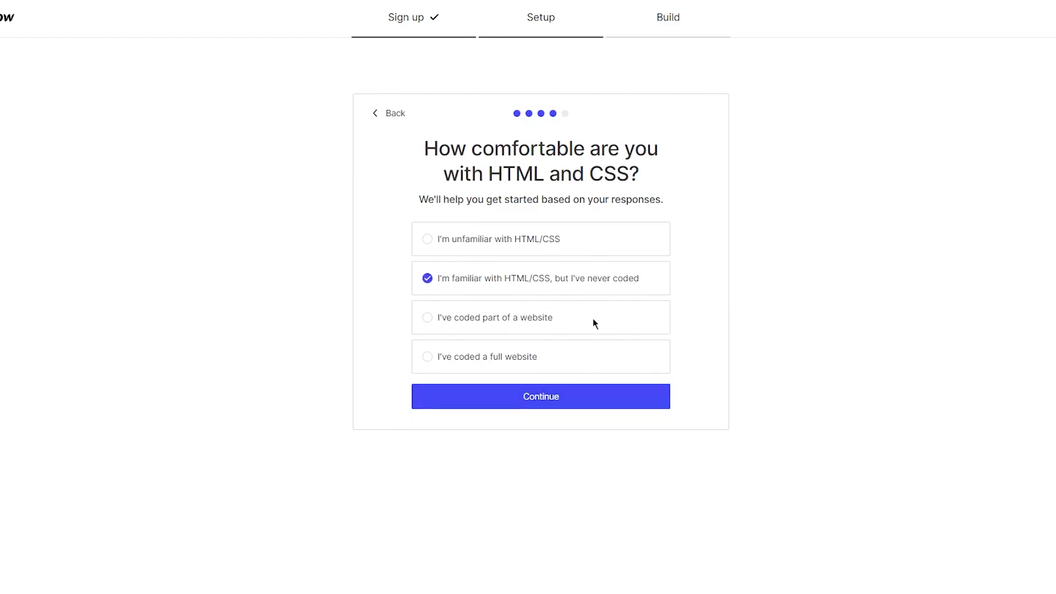
{"action": "left_click", "coordinate": [542, 401]}
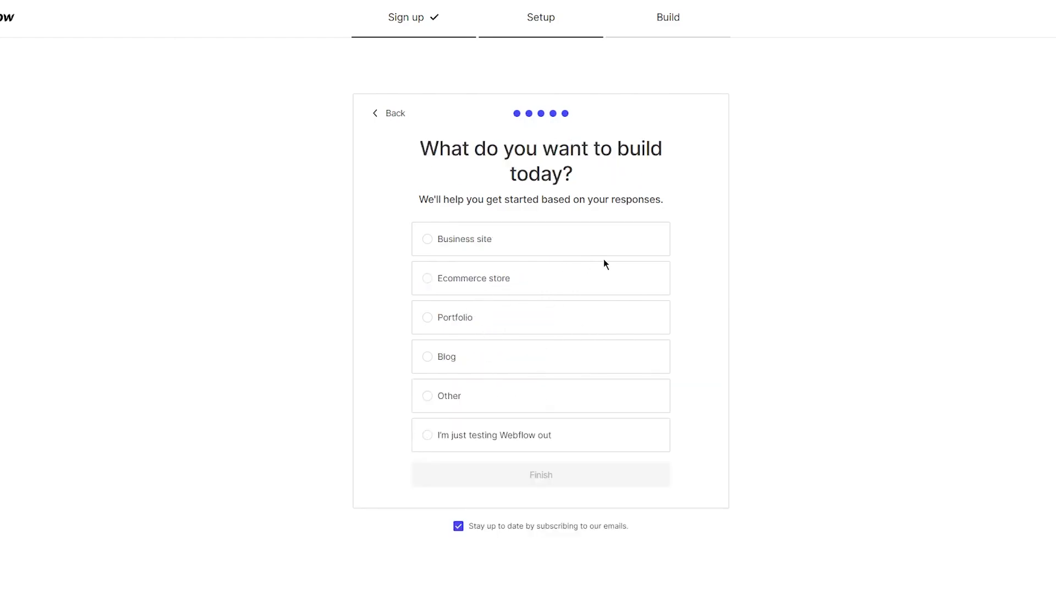
{"action": "left_click", "coordinate": [615, 304]}
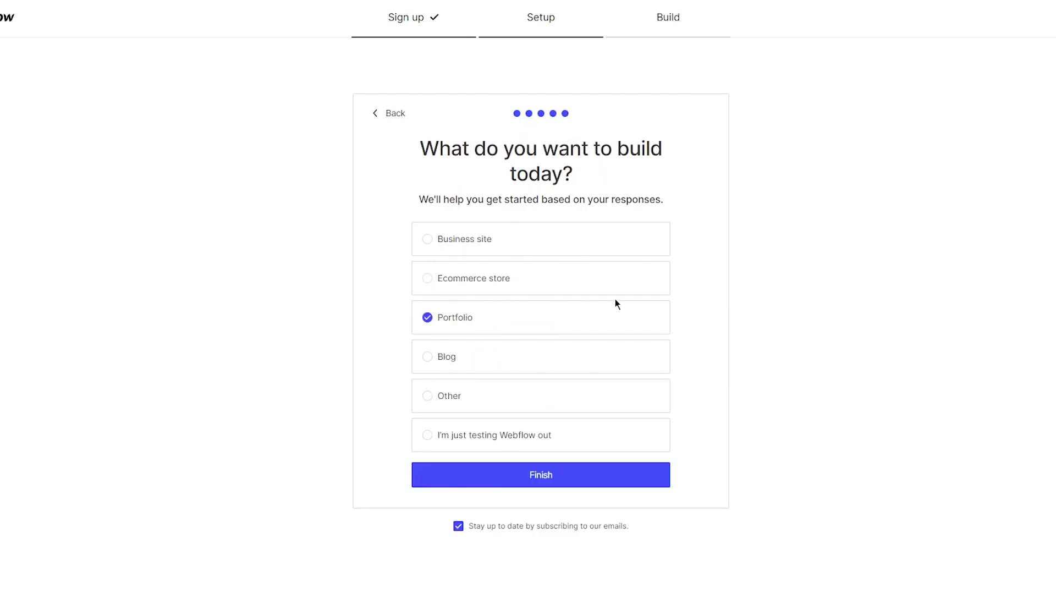
Finish onboarding, confirm exiting the Designer tutorial, and go to Create a new site.
{"action": "left_click", "coordinate": [556, 477]}
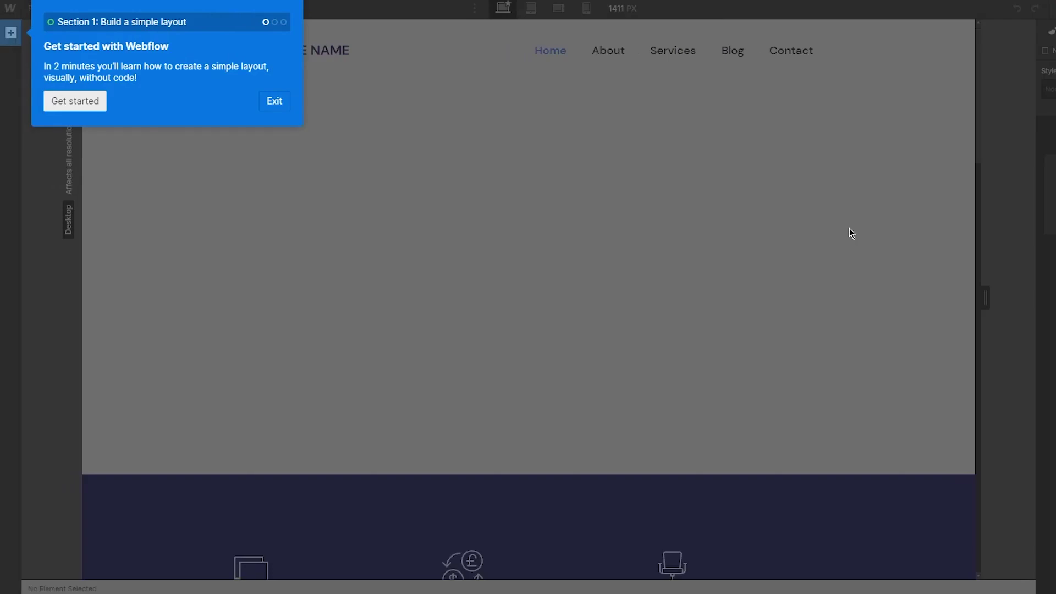
{"action": "left_click", "coordinate": [259, 109]}
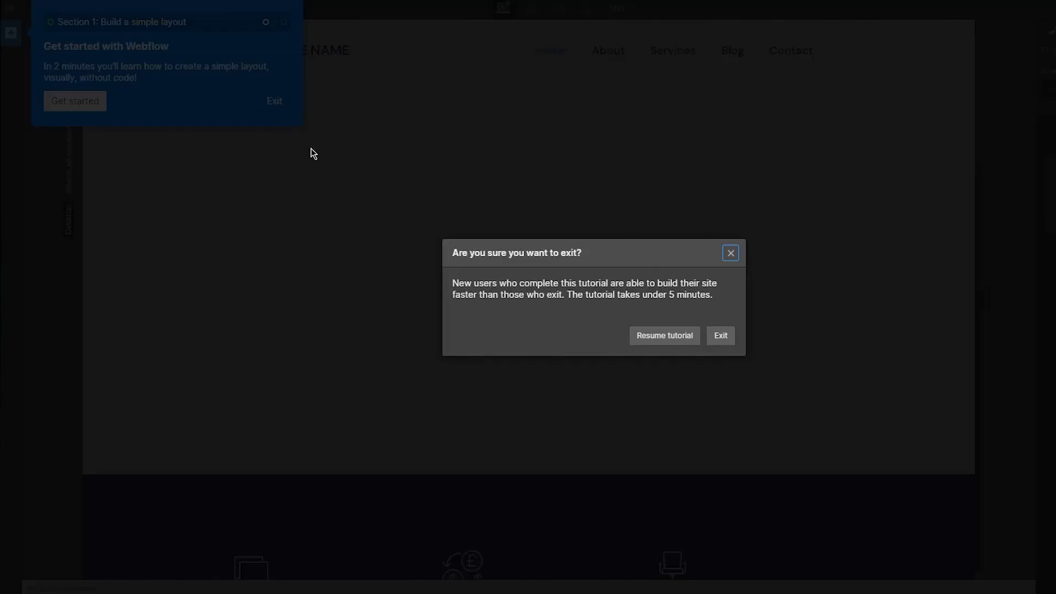
{"action": "left_click", "coordinate": [696, 335]}
{"action": "left_click", "coordinate": [271, 101]}
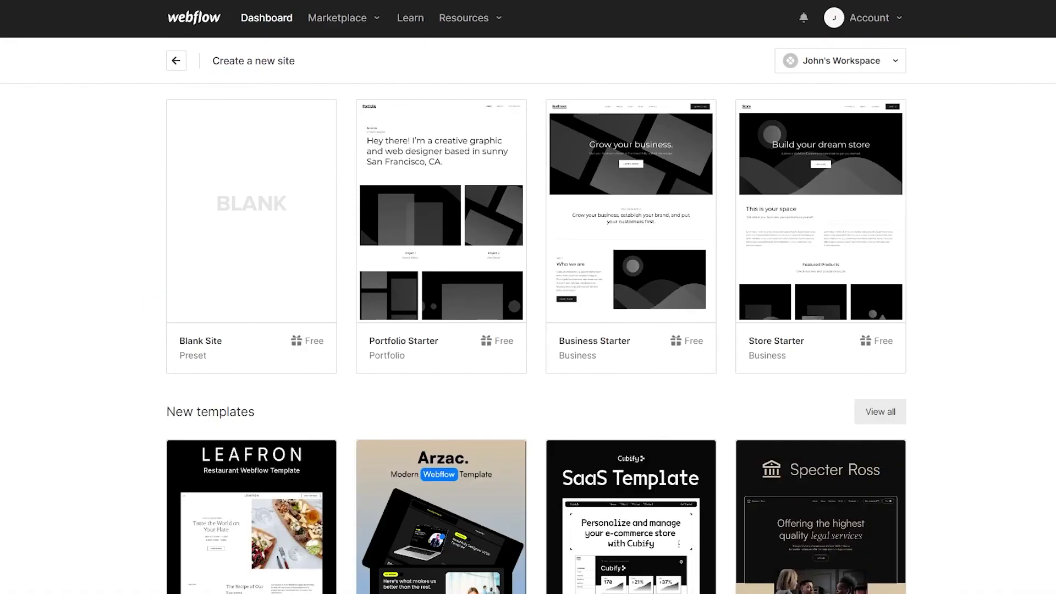
Scroll to Free templates and start a new site from the Moxom car template.
{"action": "mouse_move", "coordinate": [891, 335]}
{"action": "scroll", "coordinate": [942, 272], "scroll_direction": "down", "scroll_amount": 7}
{"action": "scroll", "coordinate": [948, 278], "scroll_direction": "up", "scroll_amount": 7}
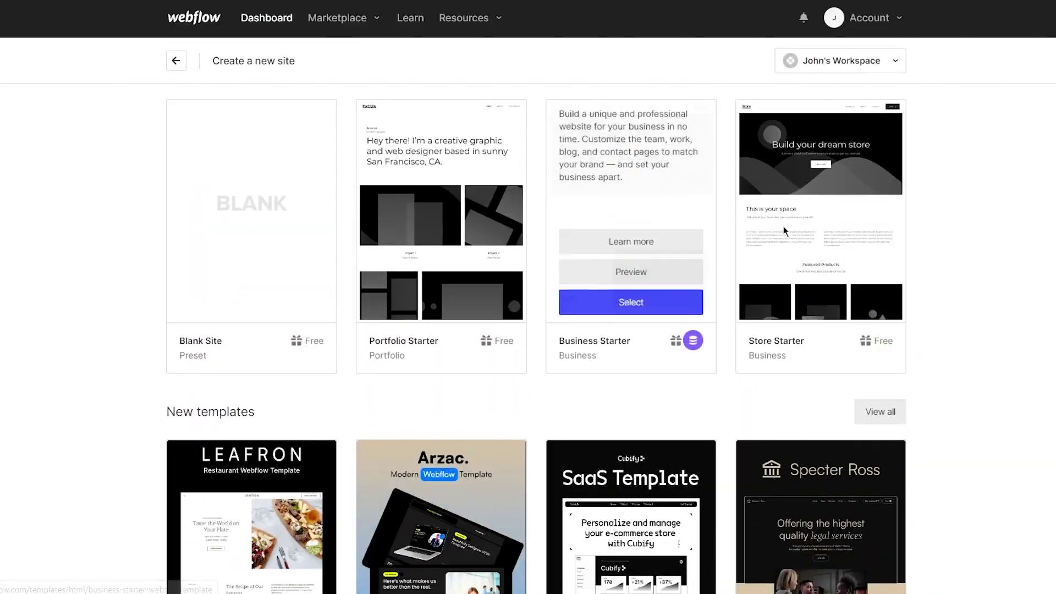
{"action": "scroll", "coordinate": [926, 252], "scroll_direction": "down", "scroll_amount": 5}
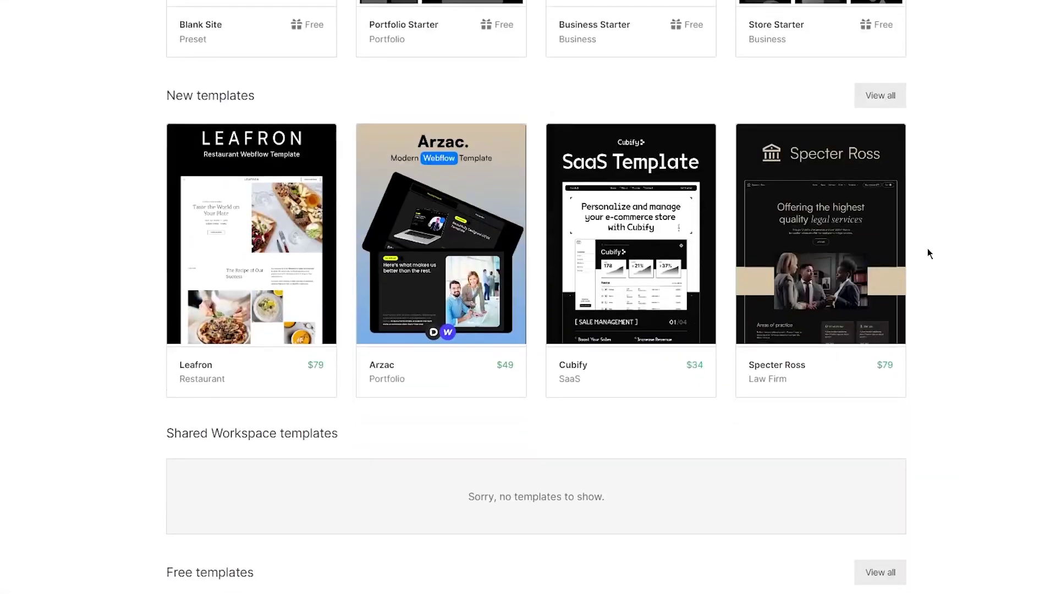
{"action": "scroll", "coordinate": [17, 260], "scroll_direction": "down", "scroll_amount": 5}
{"action": "scroll", "coordinate": [113, 259], "scroll_direction": "down", "scroll_amount": 5}
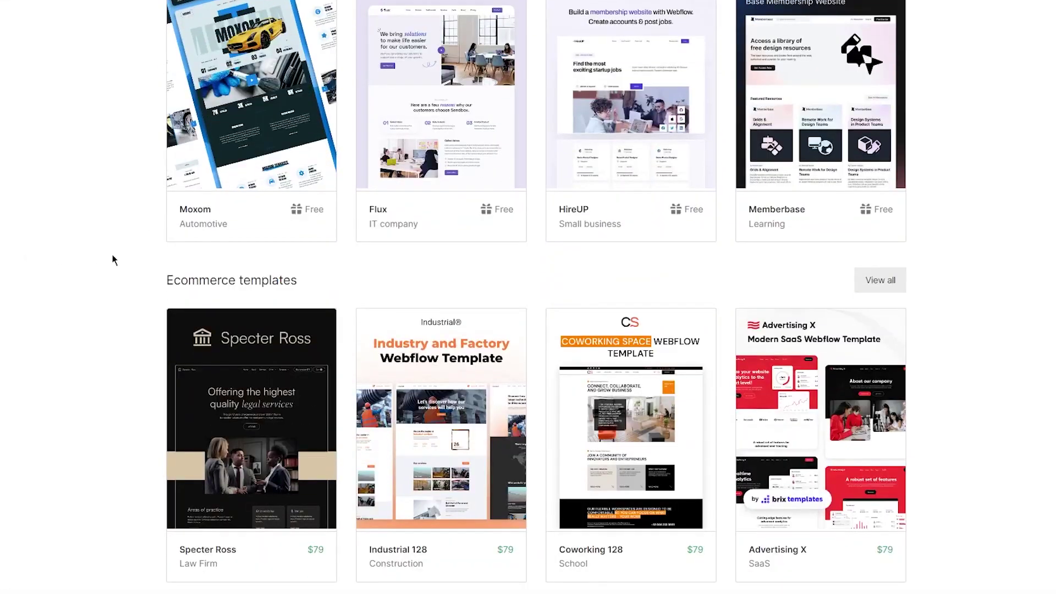
{"action": "scroll", "coordinate": [132, 257], "scroll_direction": "up", "scroll_amount": 4}
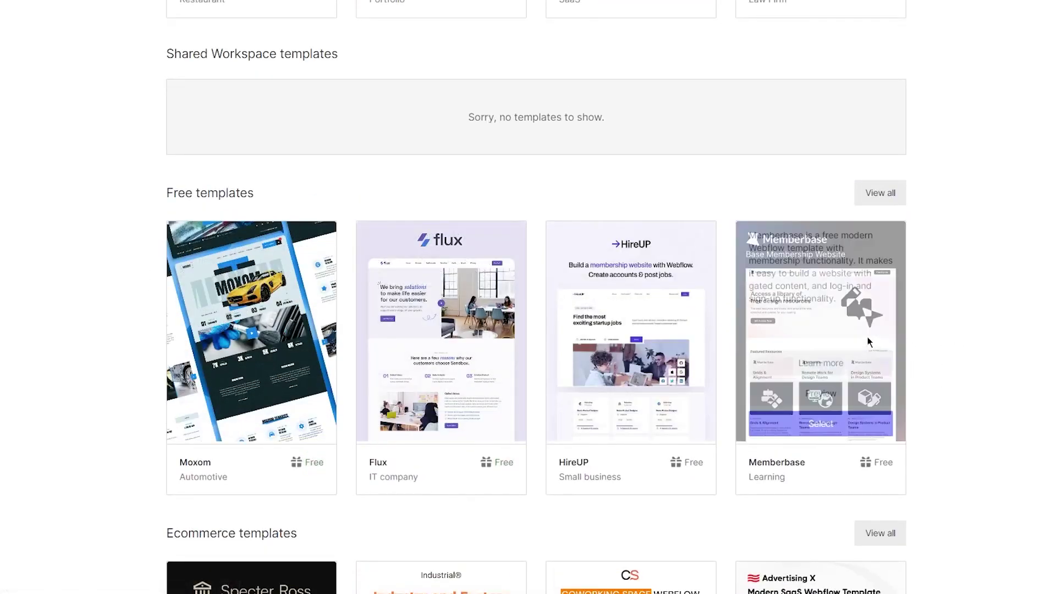
{"action": "scroll", "coordinate": [825, 357], "scroll_direction": "up", "scroll_amount": 10}
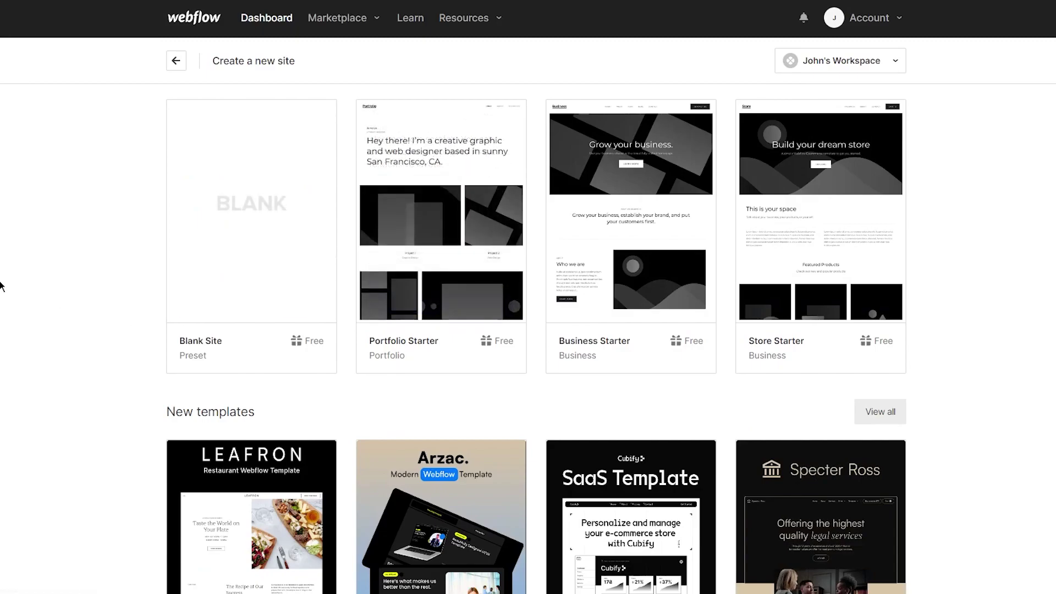
{"action": "scroll", "coordinate": [3, 282], "scroll_direction": "down", "scroll_amount": 12}
{"action": "scroll", "coordinate": [64, 299], "scroll_direction": "down", "scroll_amount": 2}
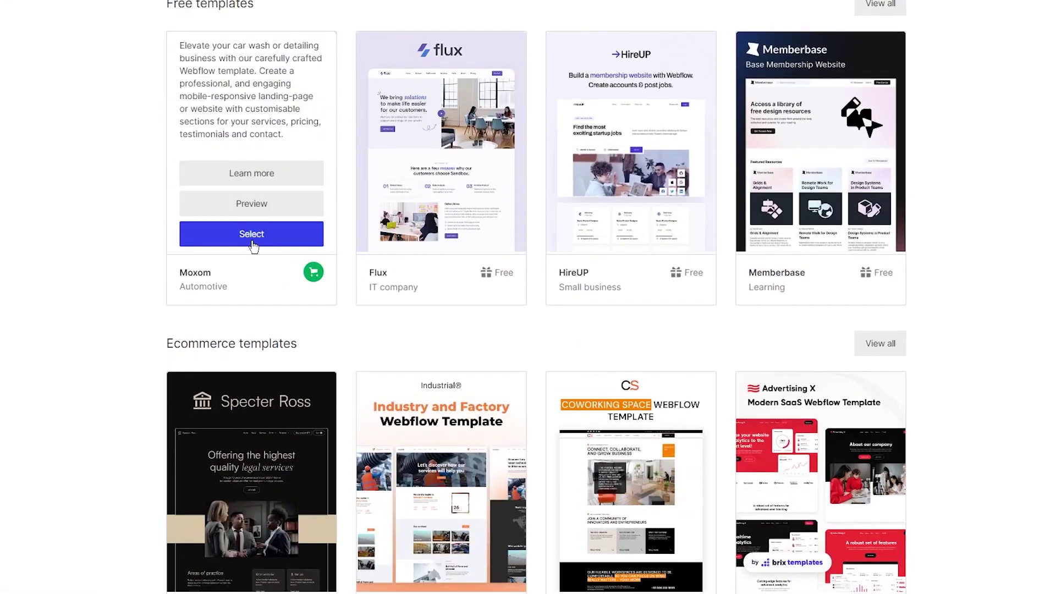
{"action": "left_click", "coordinate": [262, 235]}
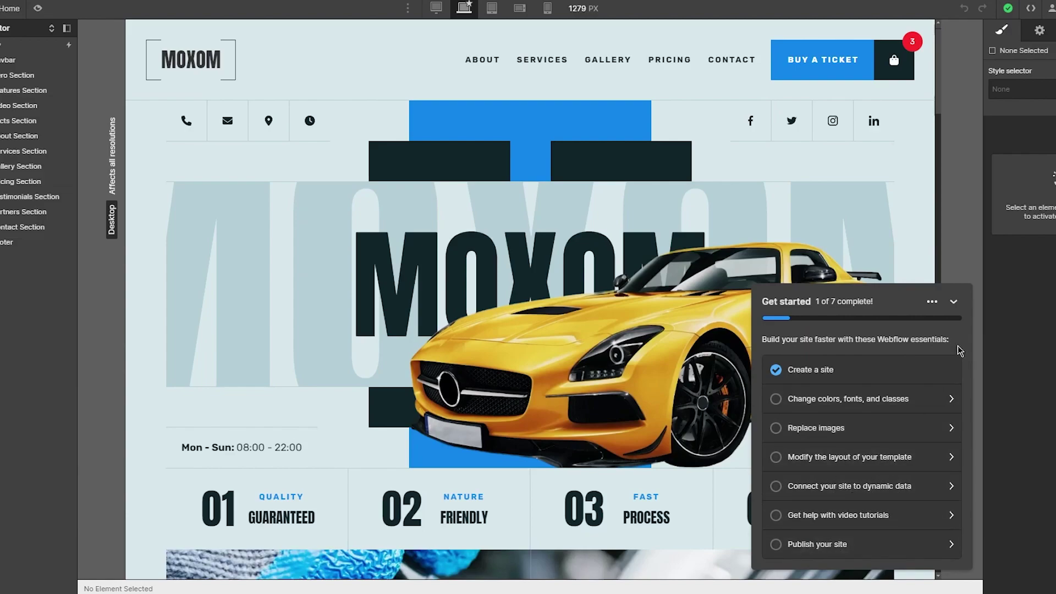
Collapse the Get started checklist and scroll the page to bring the hero into view.
{"action": "left_click", "coordinate": [954, 302]}
{"action": "scroll", "coordinate": [523, 334], "scroll_direction": "down", "scroll_amount": 15}
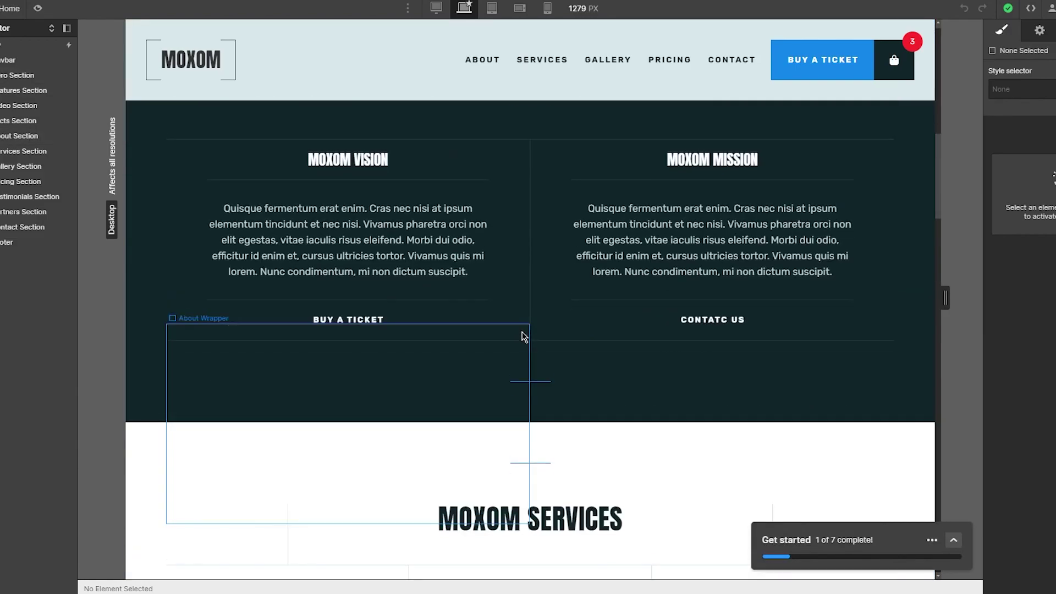
{"action": "scroll", "coordinate": [523, 341], "scroll_direction": "up", "scroll_amount": 15}
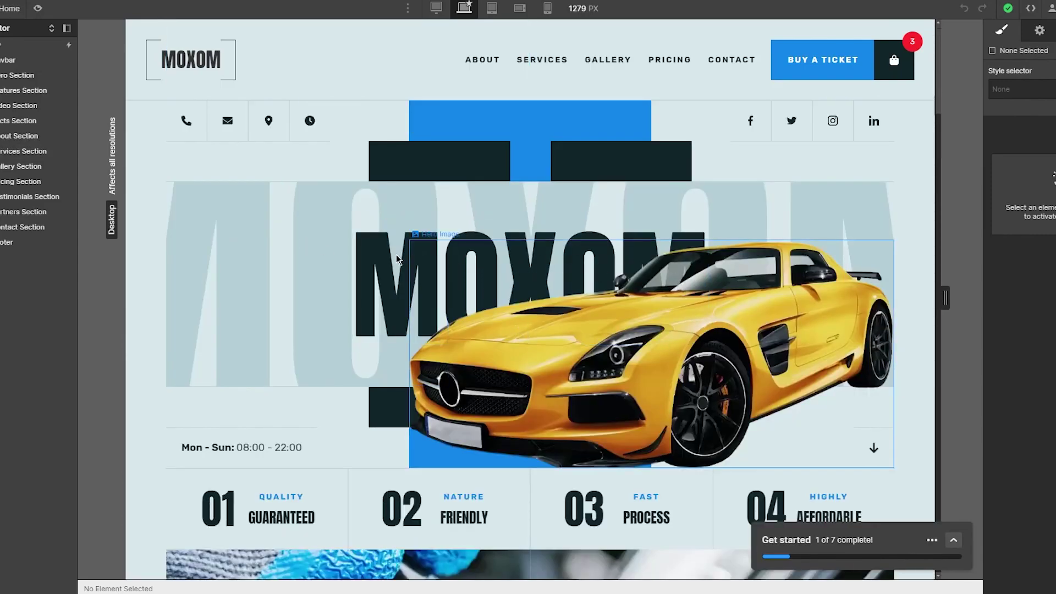
Edit the big MOXOM hero title so it reads HUMOXOM, then select the Facts Section.
{"action": "left_click", "coordinate": [372, 270]}
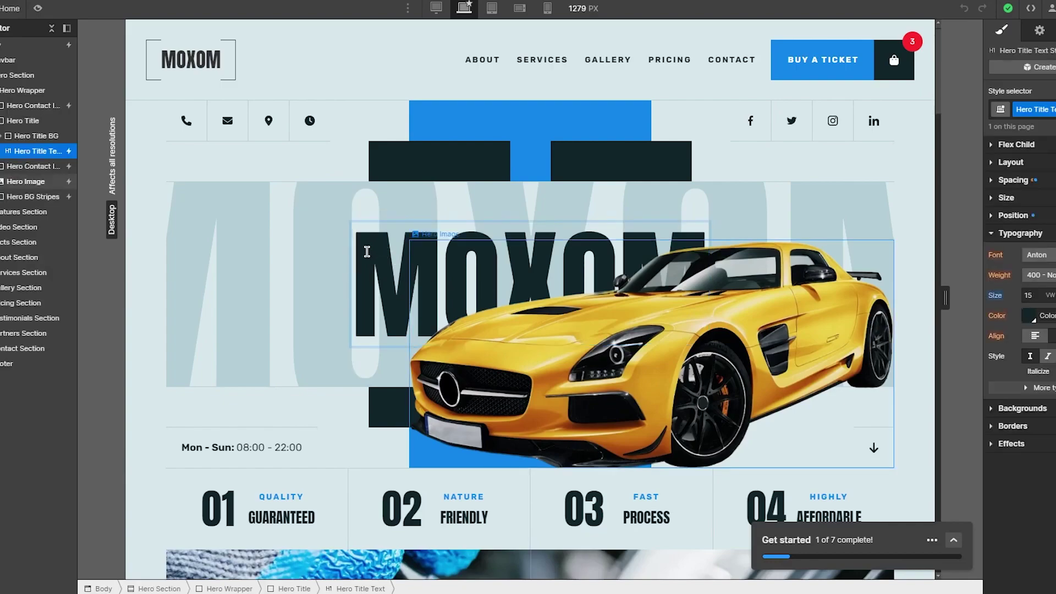
{"action": "type", "text": "HUIHUH"}
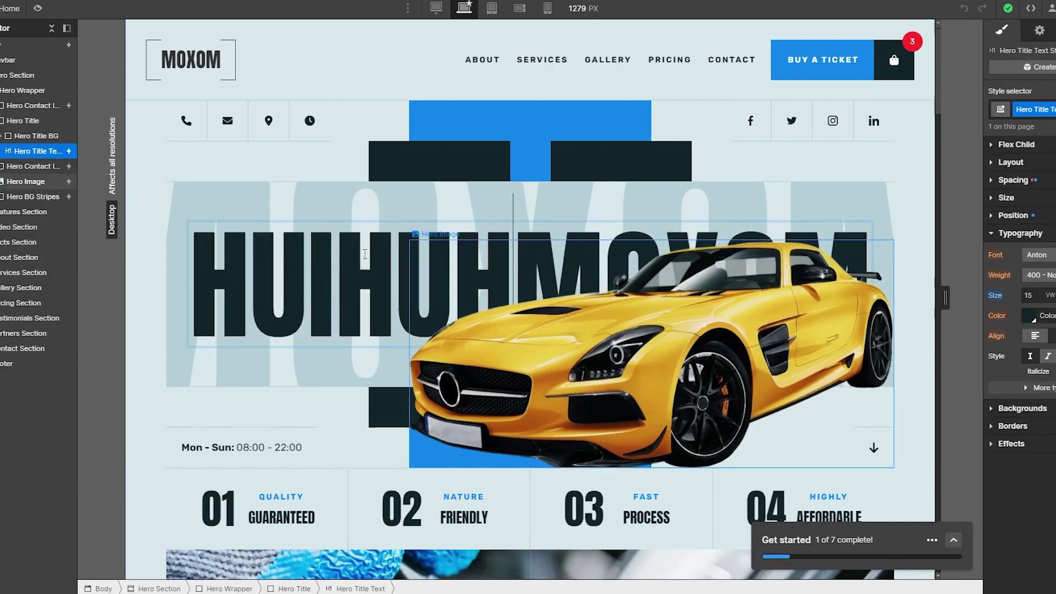
{"action": "key", "text": "BackSpace"}
{"action": "key", "text": "BackSpace"}
{"action": "key", "text": "BackSpace"}
{"action": "key", "text": "BackSpace"}
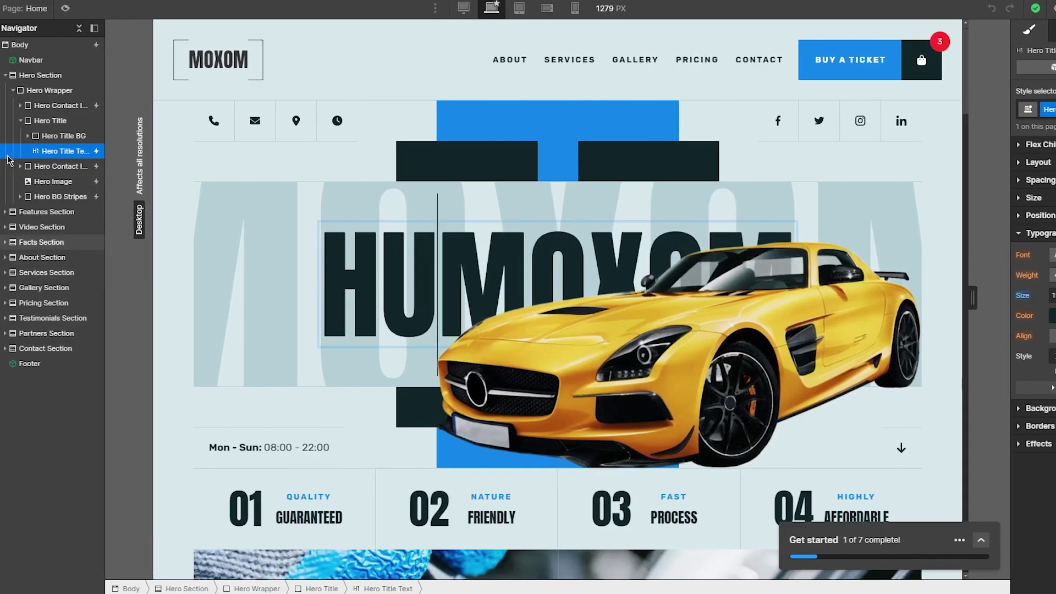
{"action": "left_click", "coordinate": [17, 242]}
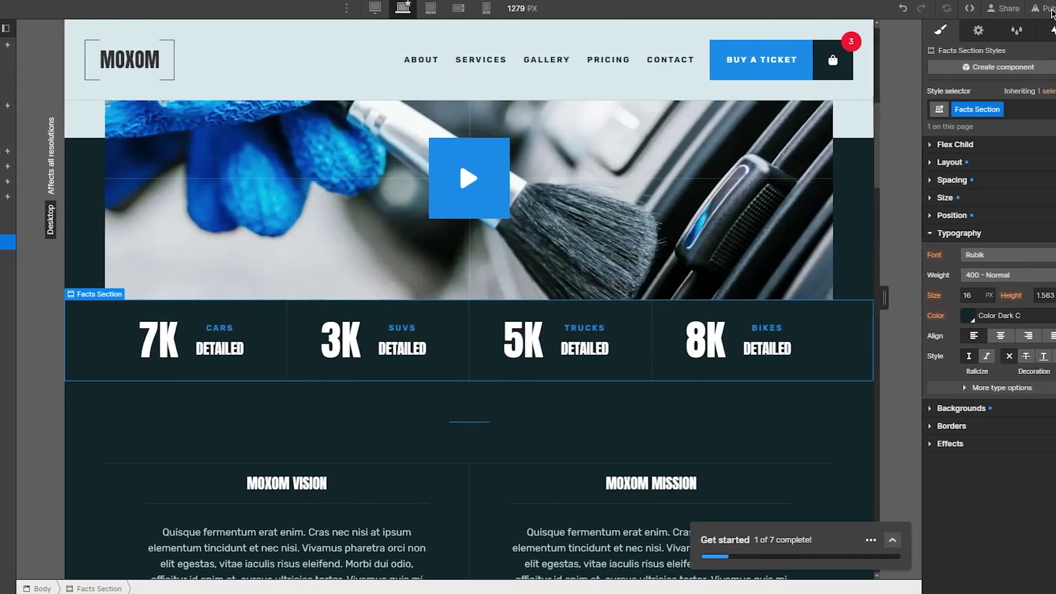
{"action": "left_click", "coordinate": [1034, 9]}
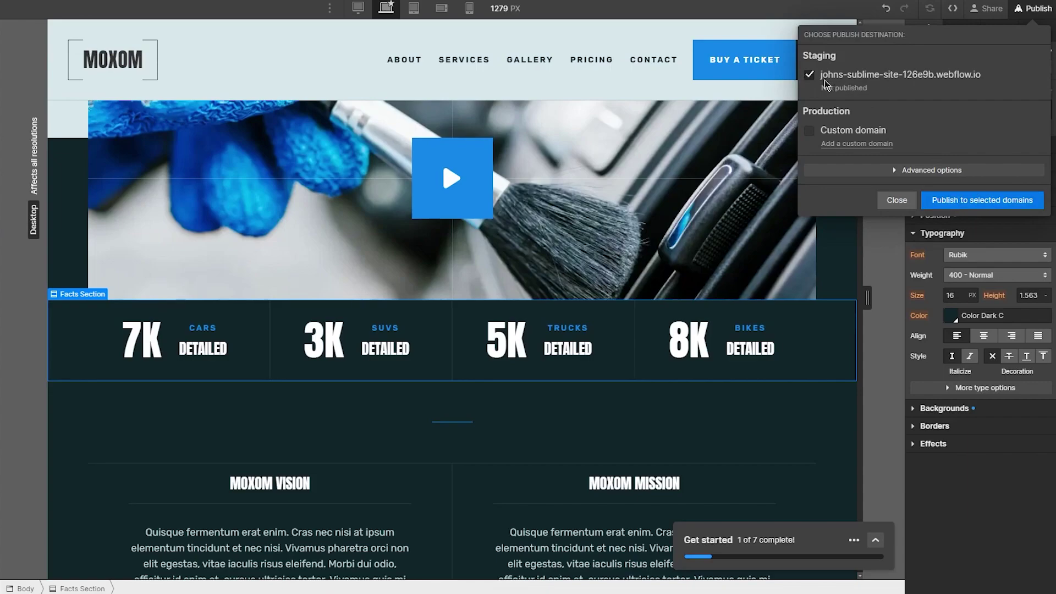
{"action": "left_click", "coordinate": [979, 201]}
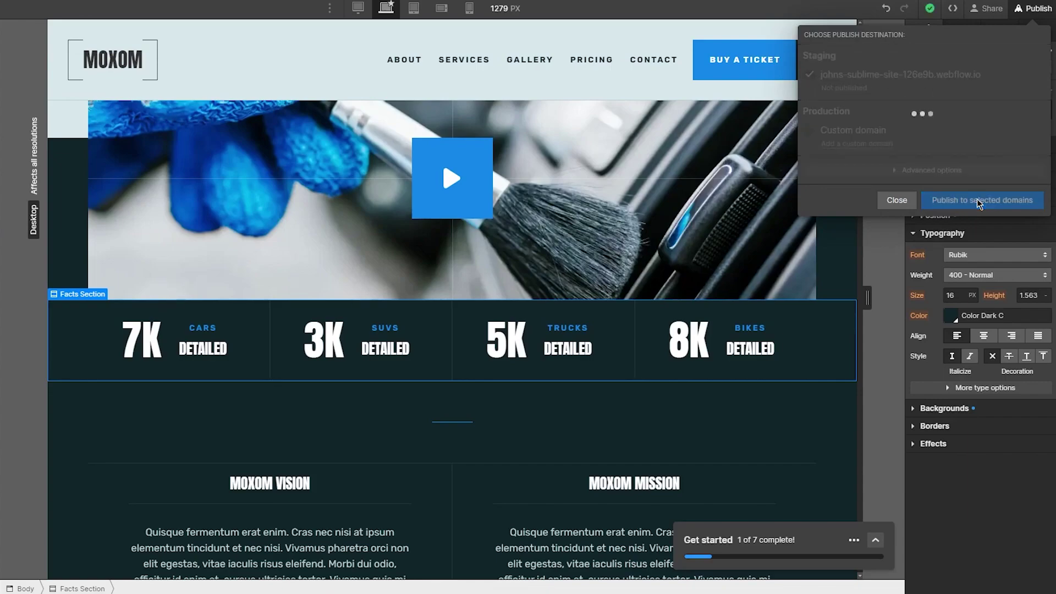
{"action": "left_click", "coordinate": [897, 197]}
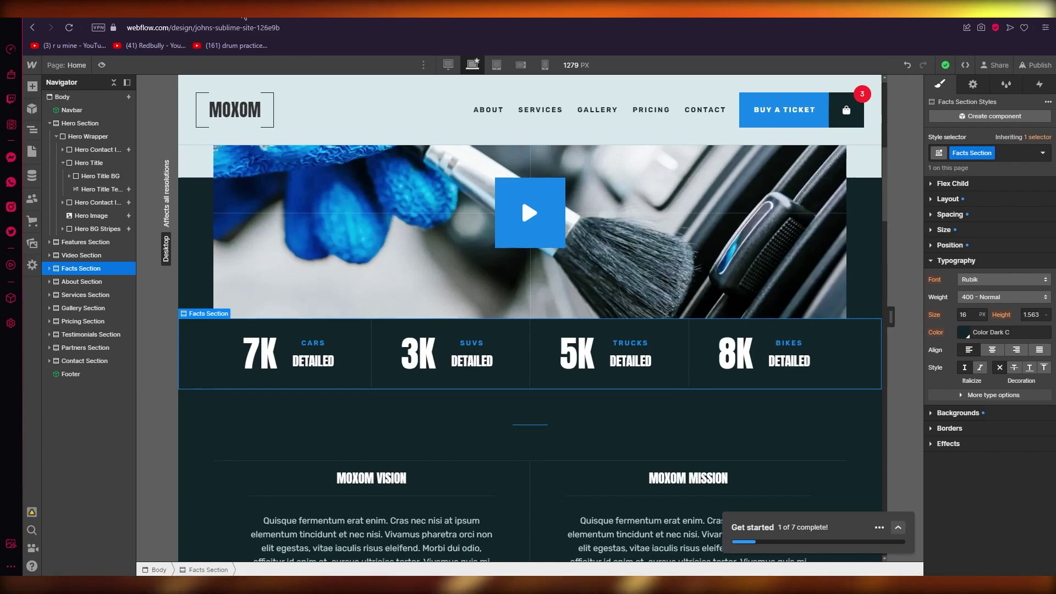
{"action": "key", "text": "ctrl+t"}
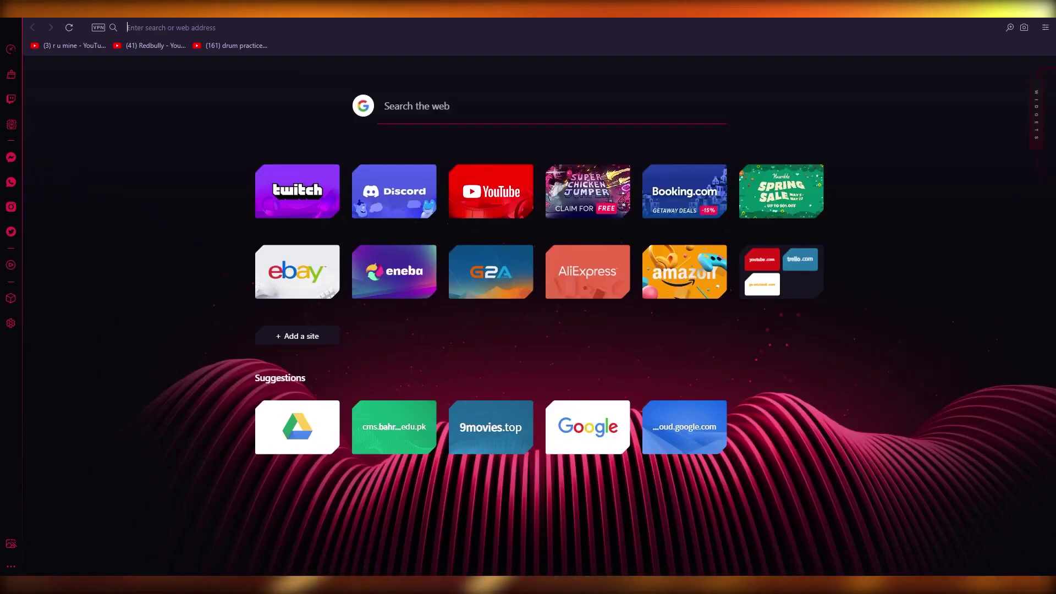
{"action": "type", "text": "www.we"}
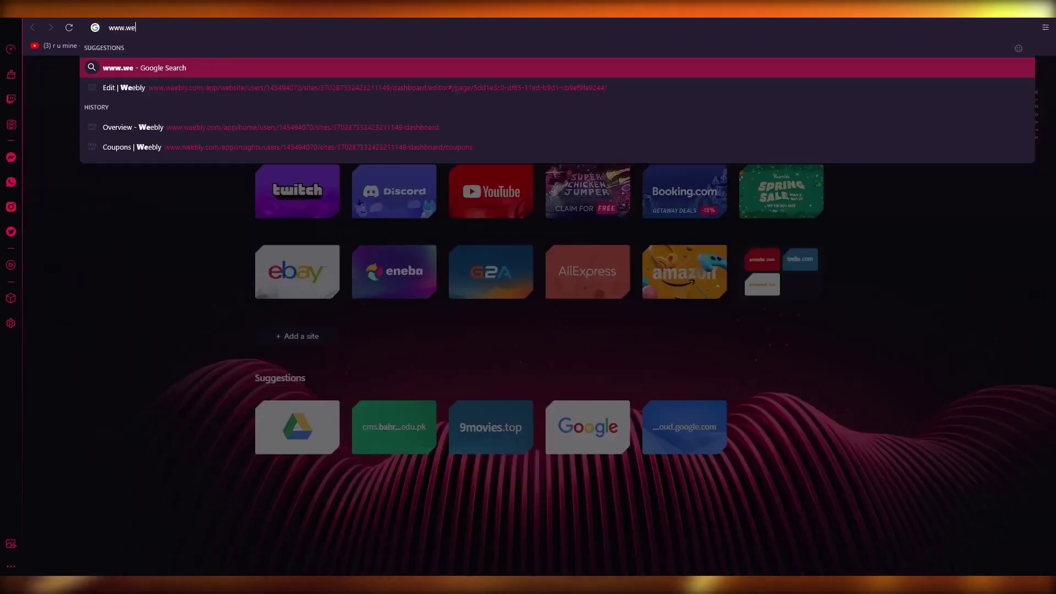
{"action": "type", "text": "bsitewor"}
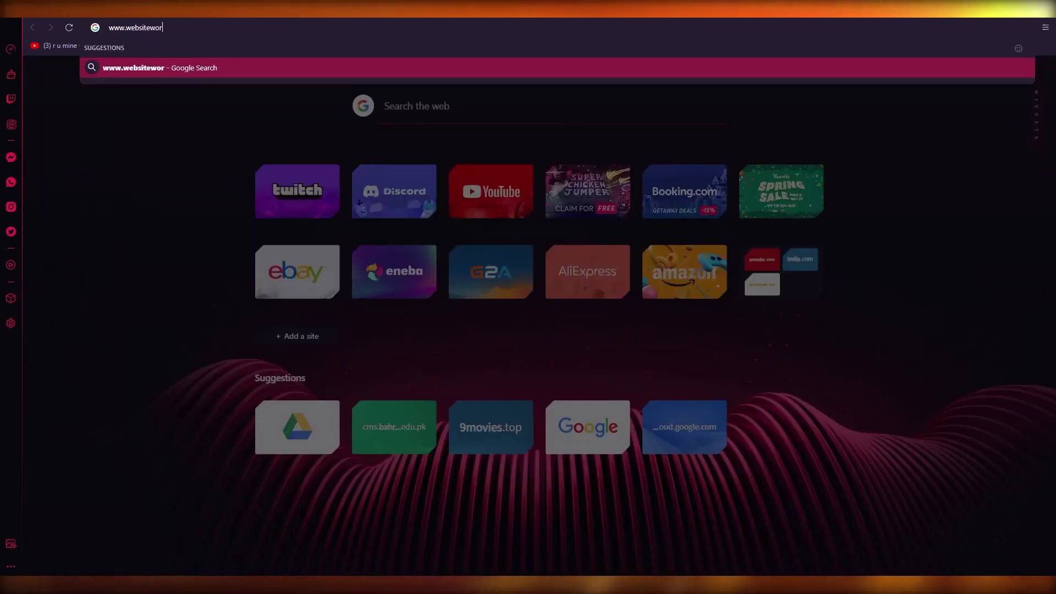
{"action": "type", "text": "ldmedia.c"}
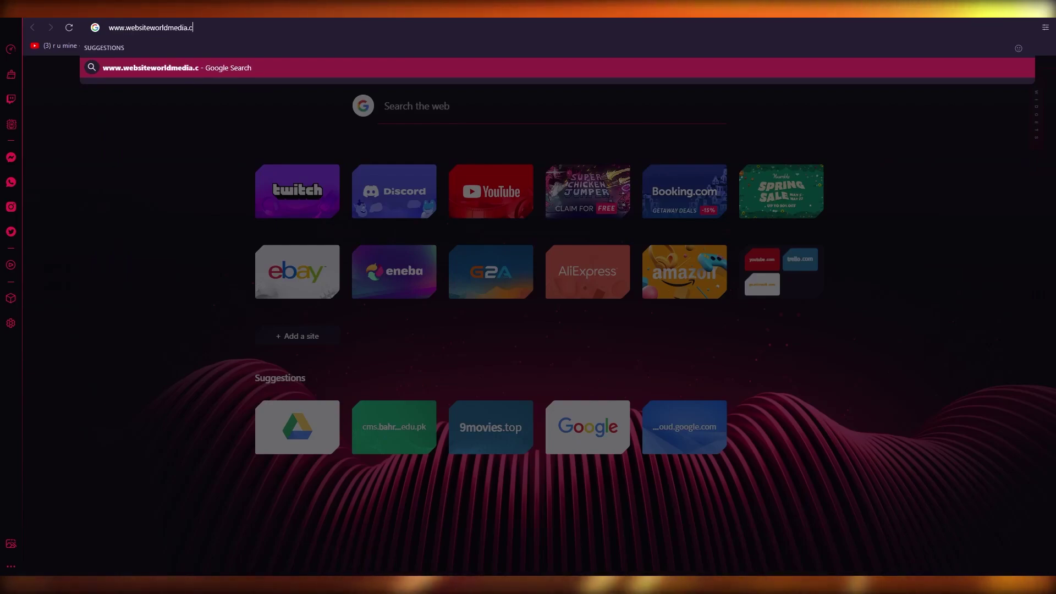
{"action": "type", "text": "om/webf"}
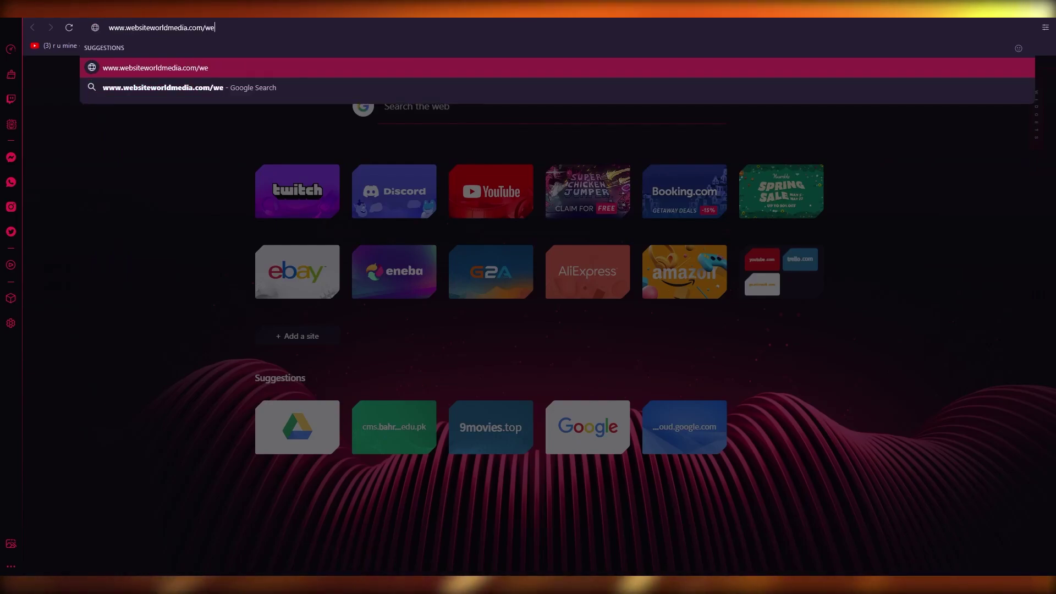
{"action": "type", "text": "low"}
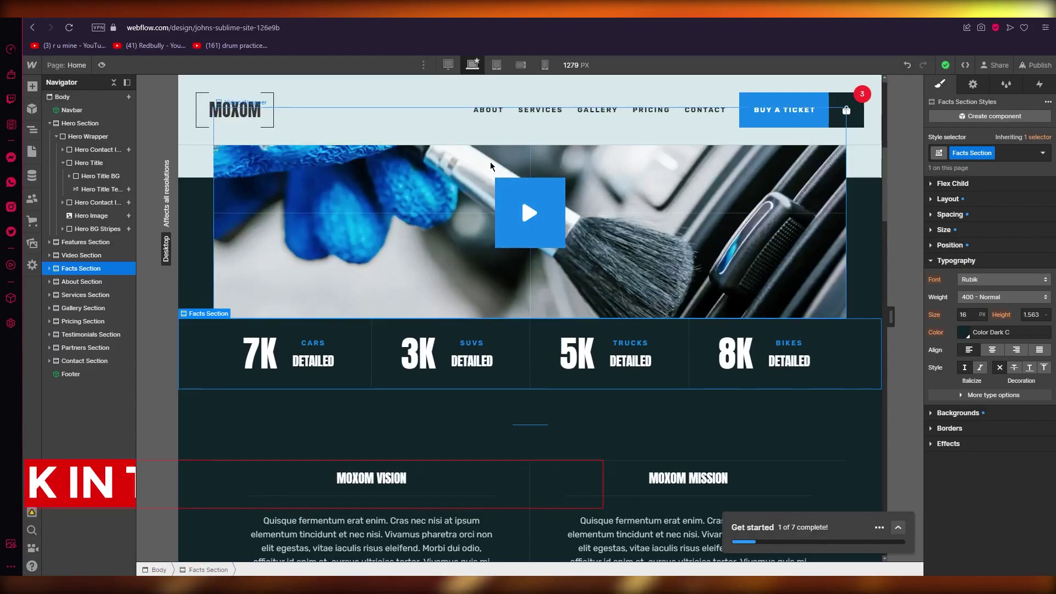
{"action": "scroll", "coordinate": [551, 220], "scroll_direction": "up", "scroll_amount": 6}
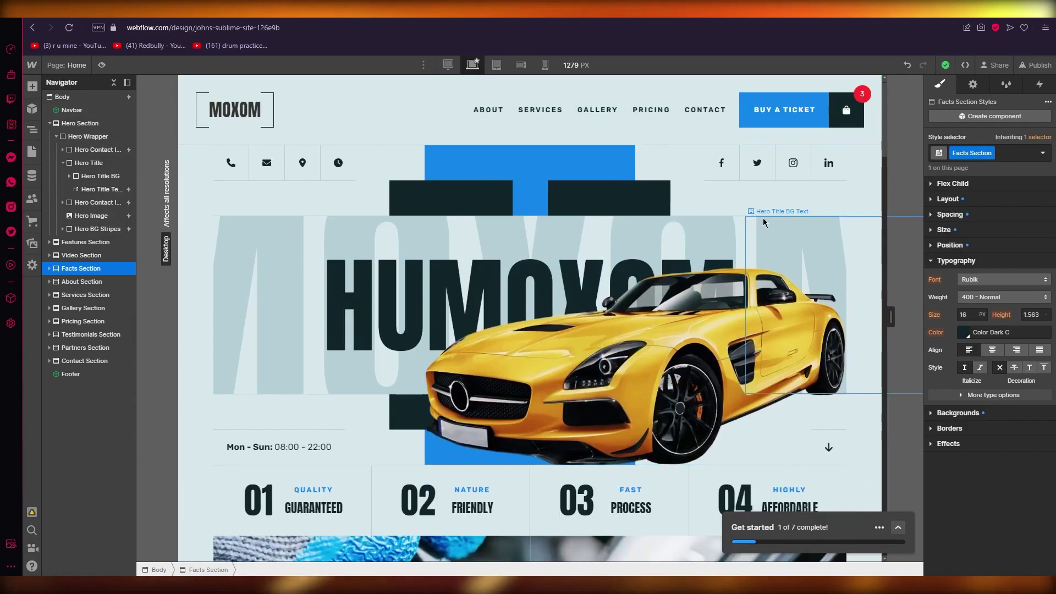